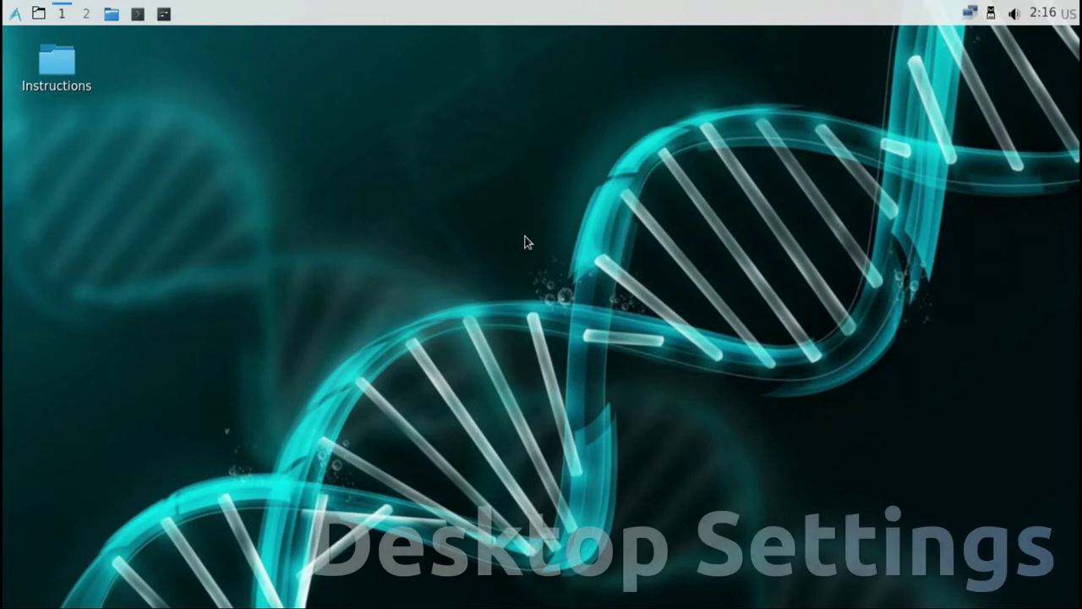
Open Artix_Wiki_-_Configuration.html from the desktop's Instructions folder, with the folder window maximized.
{"action": "double_click", "coordinate": [55, 61]}
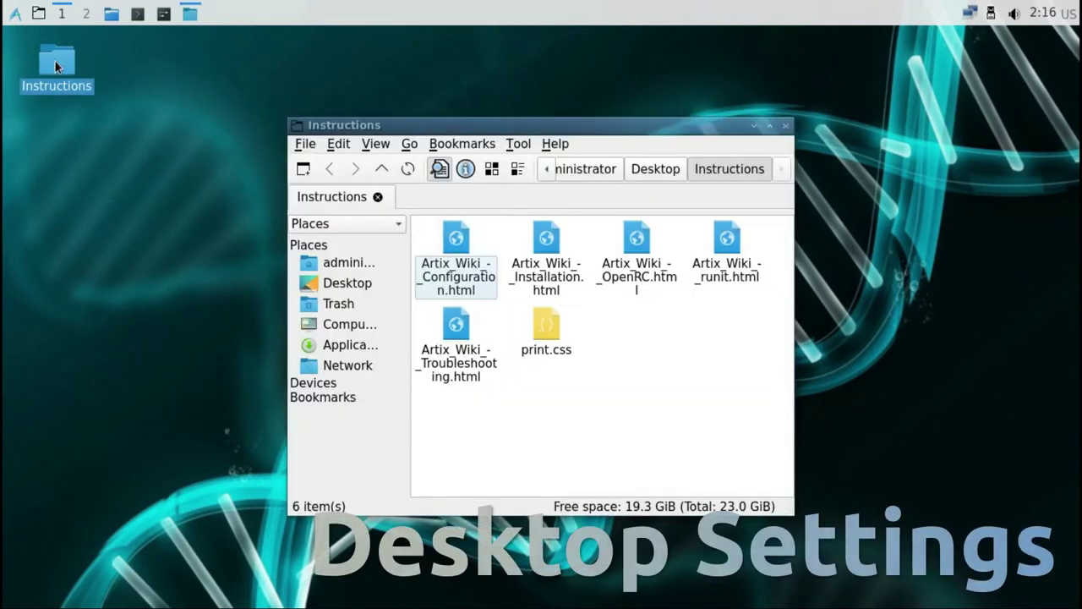
{"action": "left_click", "coordinate": [770, 127]}
{"action": "double_click", "coordinate": [190, 179]}
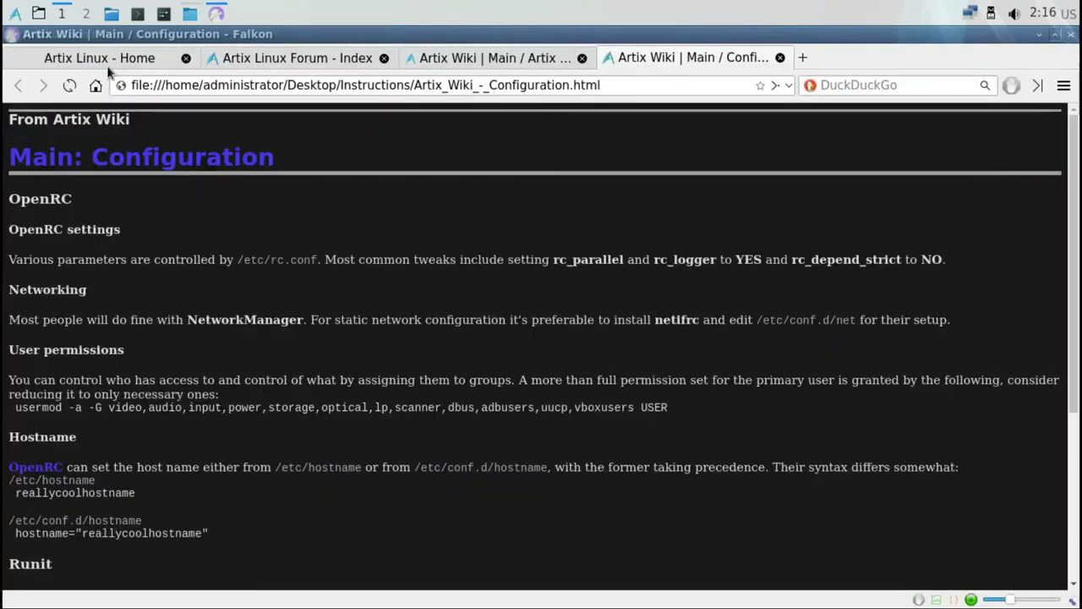
Look through the open browser pages, from the Artix Linux home page and forum to the Configuration wiki page.
{"action": "left_click", "coordinate": [146, 59]}
{"action": "left_click", "coordinate": [270, 56]}
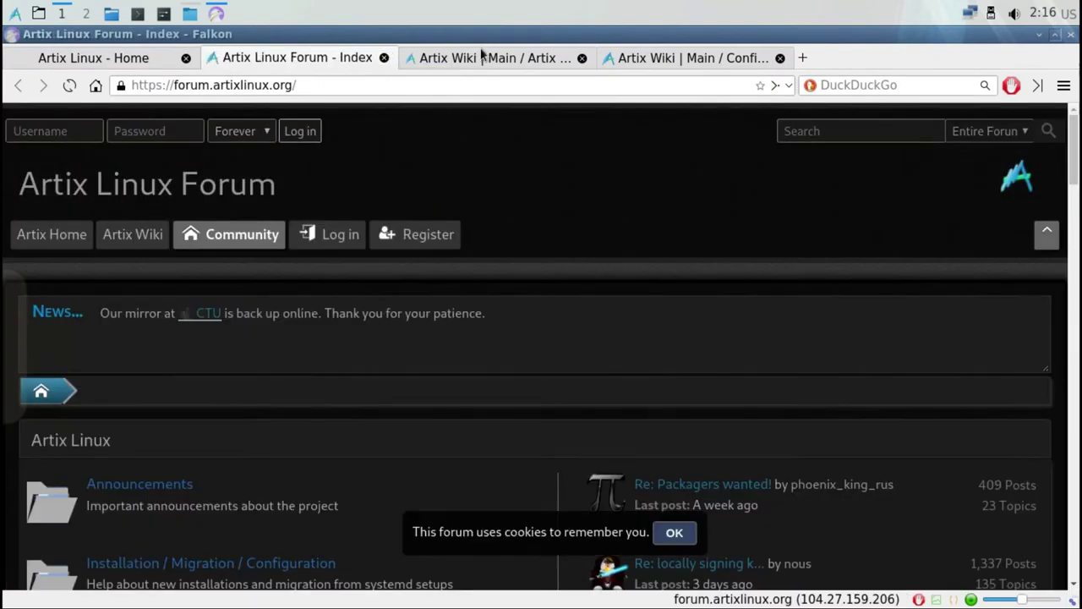
{"action": "left_click", "coordinate": [482, 57]}
{"action": "left_click", "coordinate": [630, 57]}
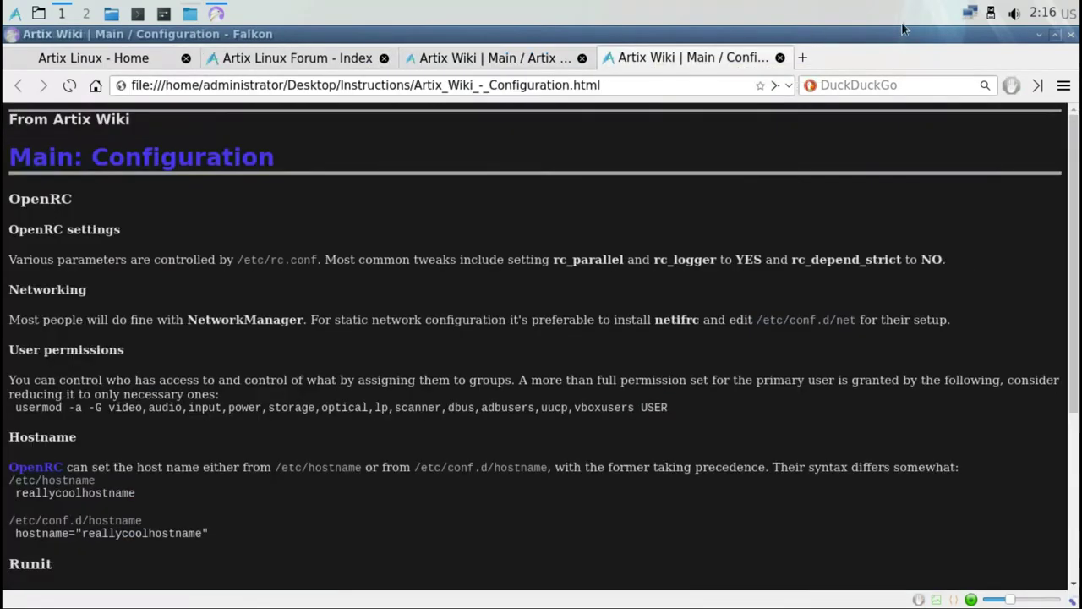
Open the Installation, OpenRC, runit and Troubleshooting wiki files from the Instructions folder, one after another.
{"action": "left_click", "coordinate": [1040, 33]}
{"action": "double_click", "coordinate": [260, 174]}
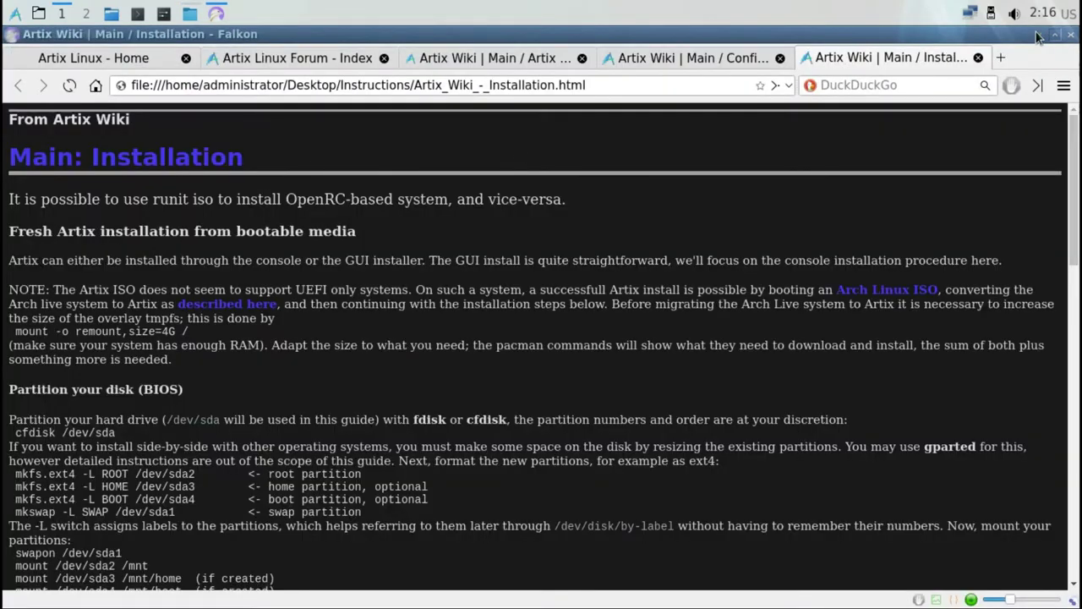
{"action": "left_click", "coordinate": [1037, 34]}
{"action": "double_click", "coordinate": [358, 188]}
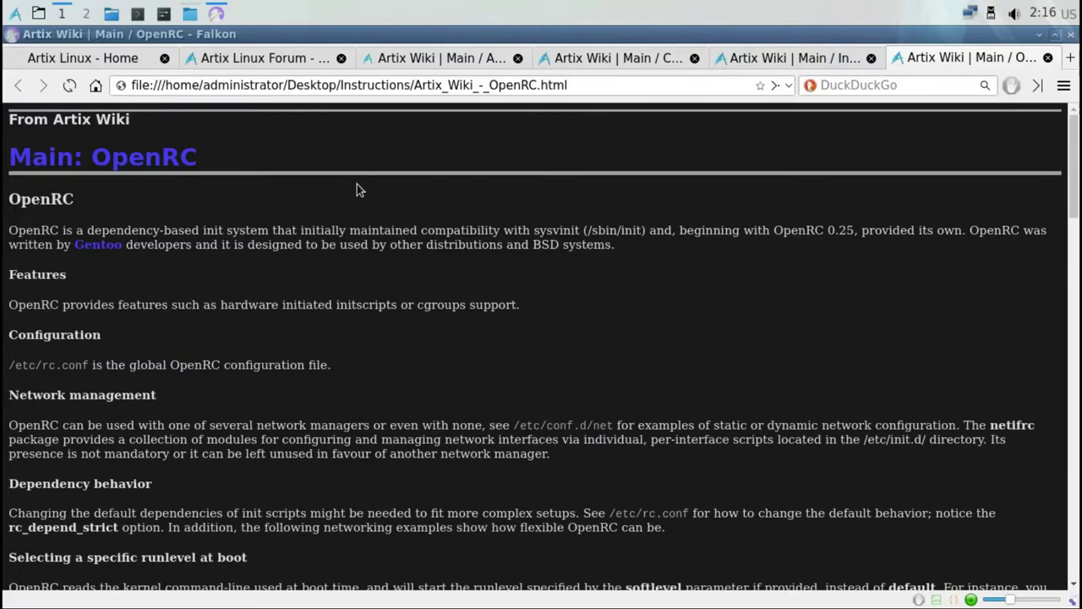
{"action": "left_click", "coordinate": [1039, 33]}
{"action": "double_click", "coordinate": [448, 173]}
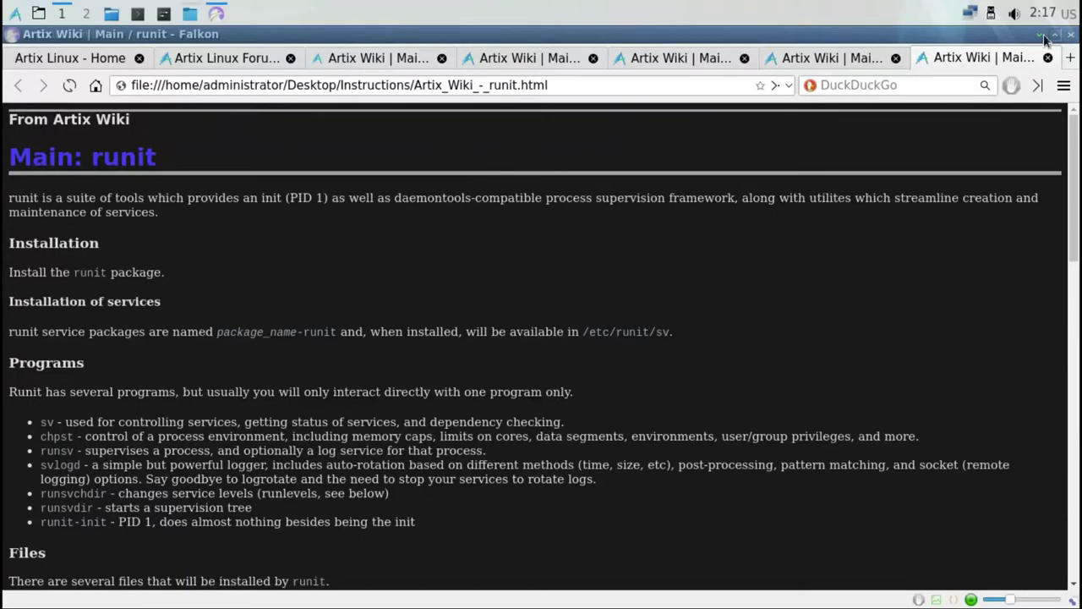
{"action": "left_click", "coordinate": [1039, 34]}
{"action": "double_click", "coordinate": [528, 179]}
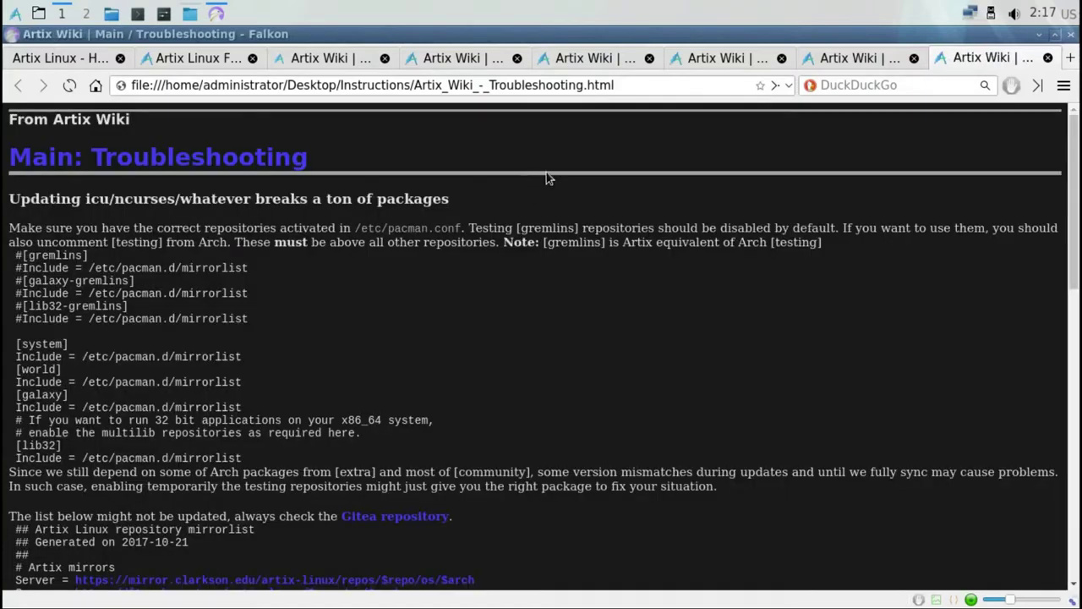
Return to the Instructions folder, examine print.css in a maximized text editor and close it.
{"action": "left_click", "coordinate": [1039, 33]}
{"action": "left_click", "coordinate": [605, 165]}
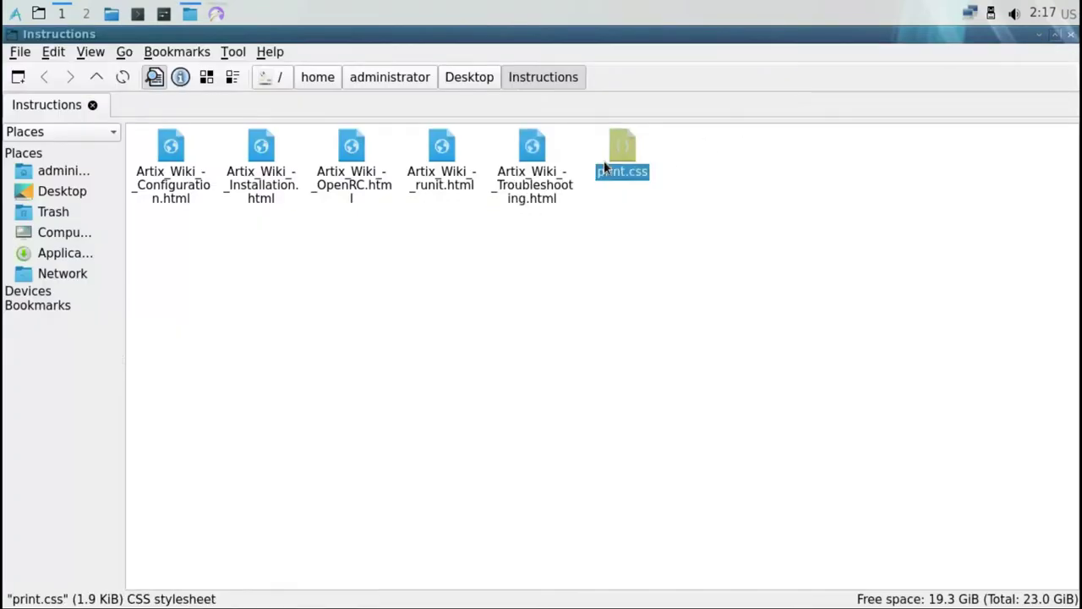
{"action": "double_click", "coordinate": [605, 165]}
{"action": "left_click", "coordinate": [485, 34]}
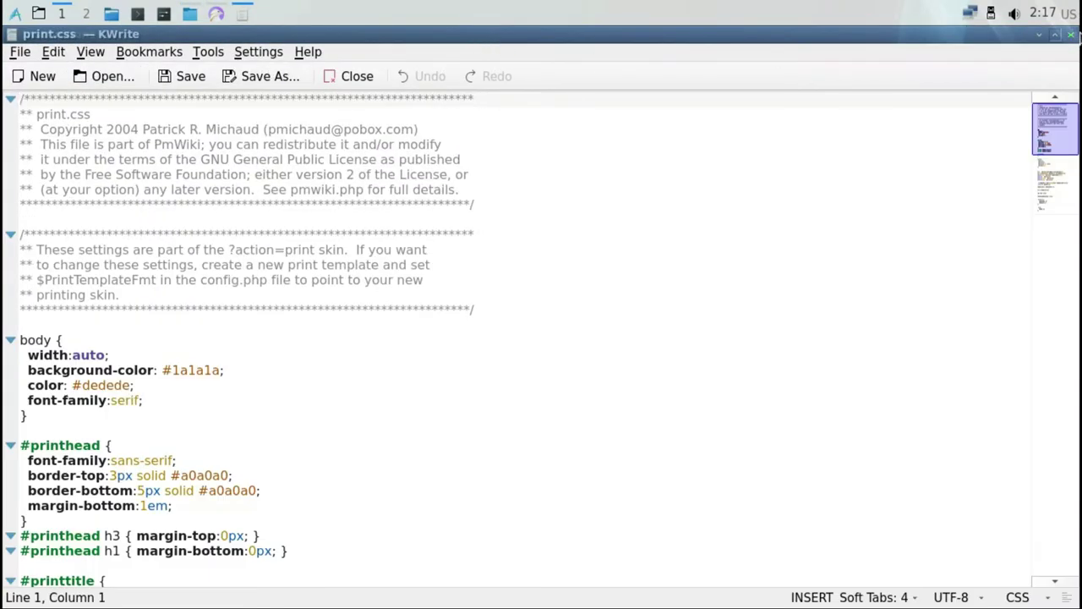
{"action": "left_click", "coordinate": [1055, 171]}
{"action": "left_click", "coordinate": [1070, 34]}
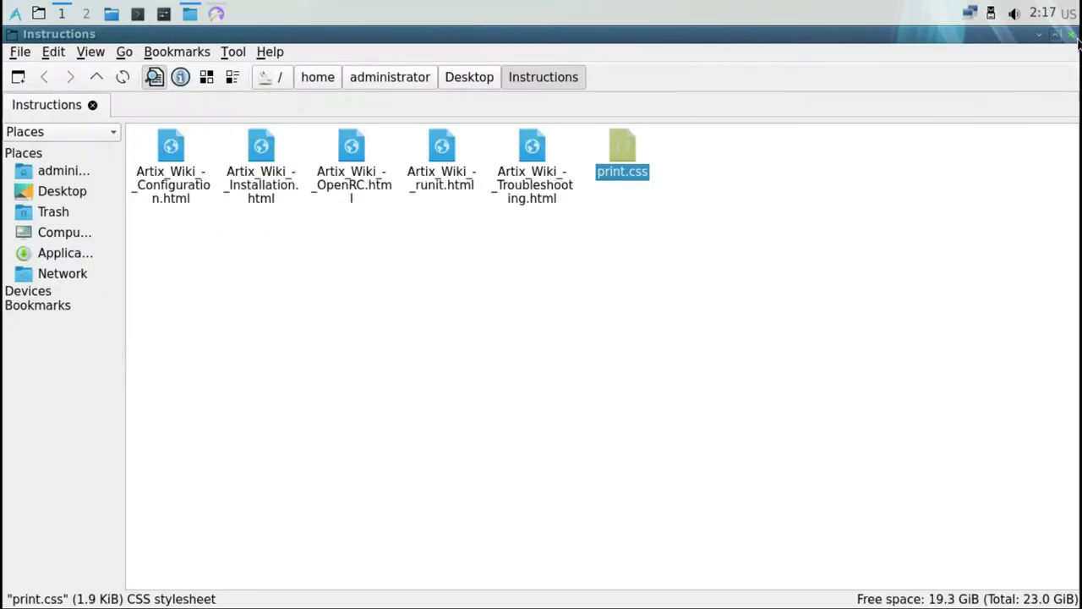
Go to the home folder and preview its contents in the thumbnail, compact and detailed list views.
{"action": "left_click", "coordinate": [48, 171]}
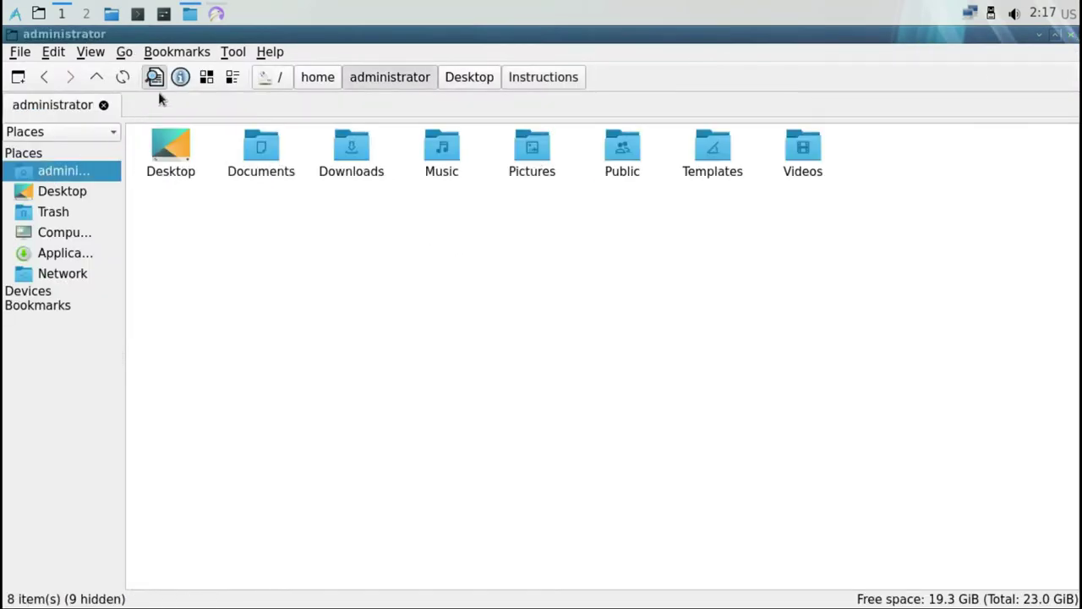
{"action": "left_click", "coordinate": [181, 78]}
{"action": "left_click", "coordinate": [206, 77]}
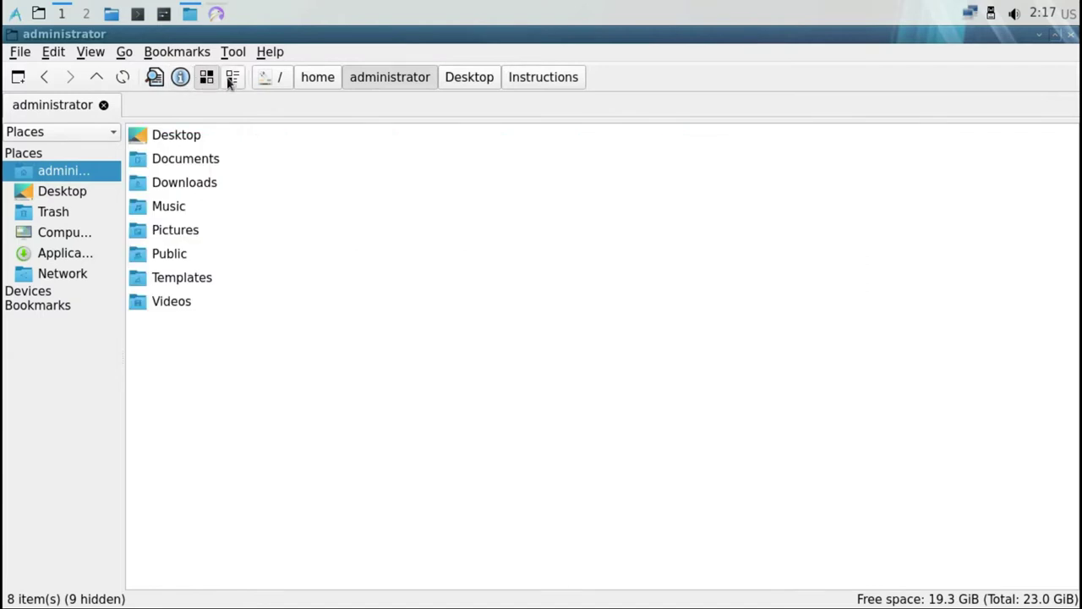
{"action": "left_click", "coordinate": [232, 77]}
Navigate from the file system root to the /usr/share/backgrounds folder.
{"action": "left_click", "coordinate": [269, 78]}
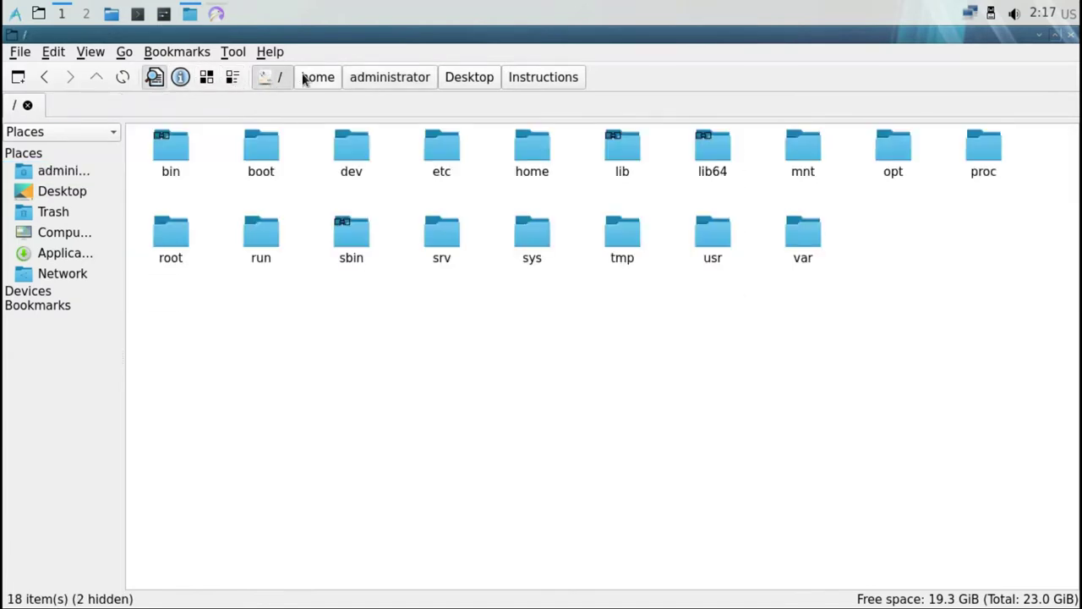
{"action": "double_click", "coordinate": [708, 228]}
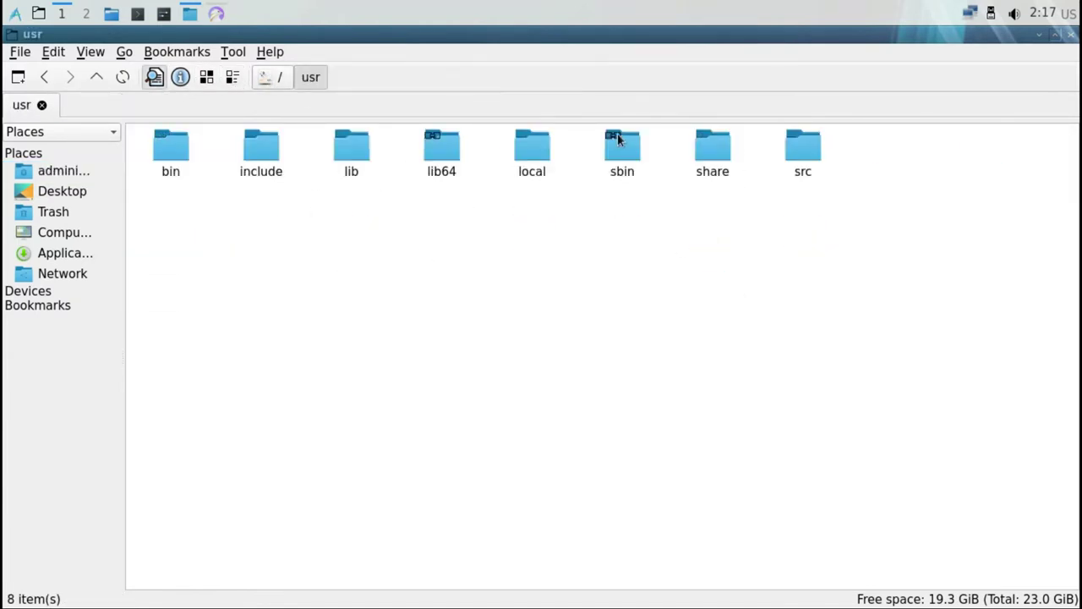
{"action": "double_click", "coordinate": [715, 160]}
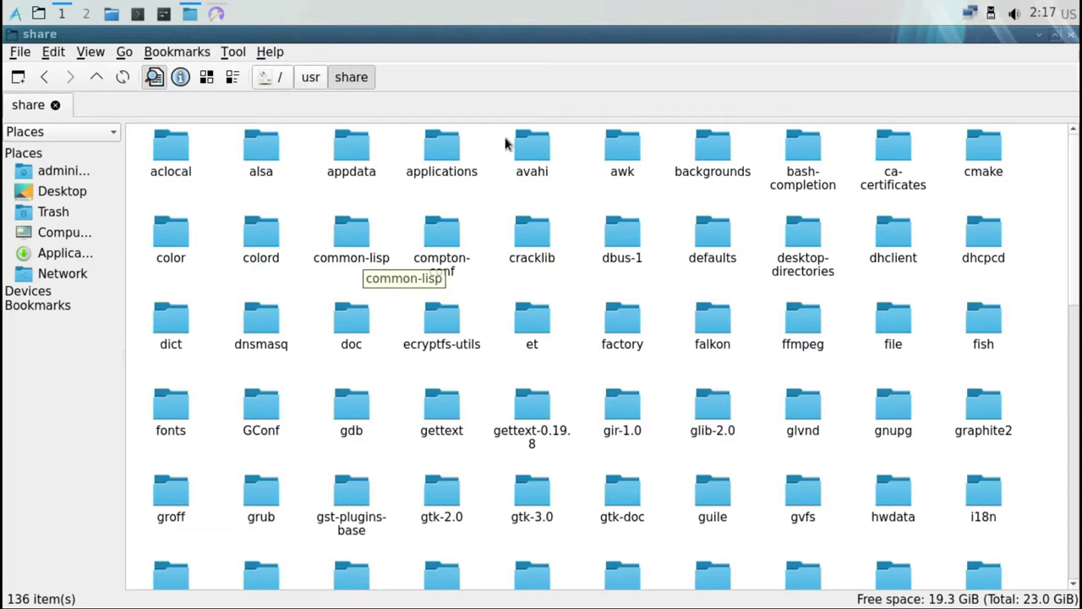
{"action": "double_click", "coordinate": [714, 152]}
View the Artix_wallpaper.png image and examine the file's permissions, closing both windows.
{"action": "double_click", "coordinate": [436, 149]}
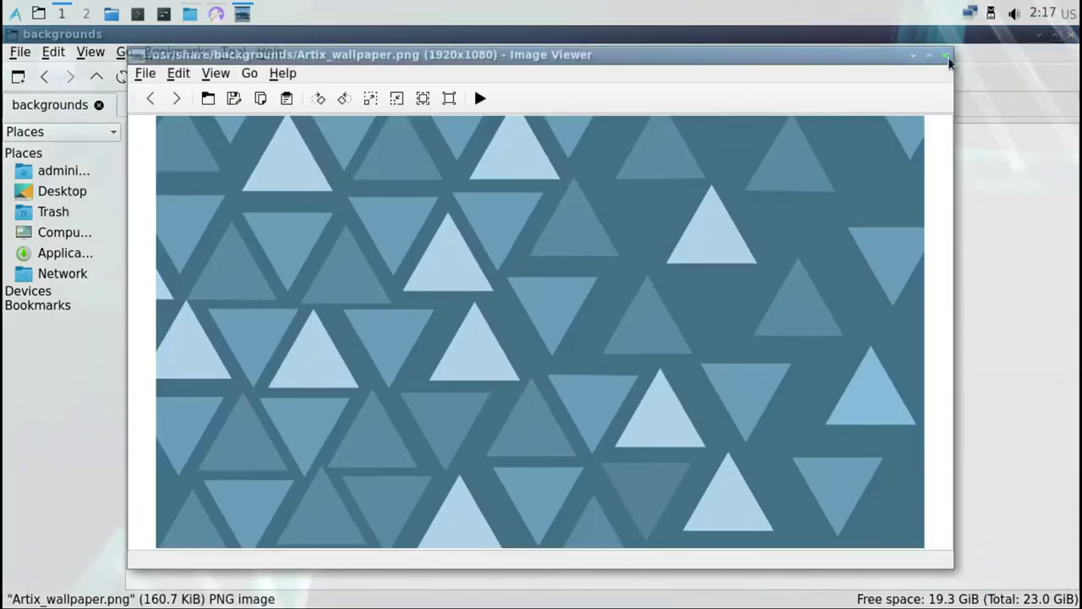
{"action": "left_click", "coordinate": [944, 55]}
{"action": "right_click", "coordinate": [433, 176]}
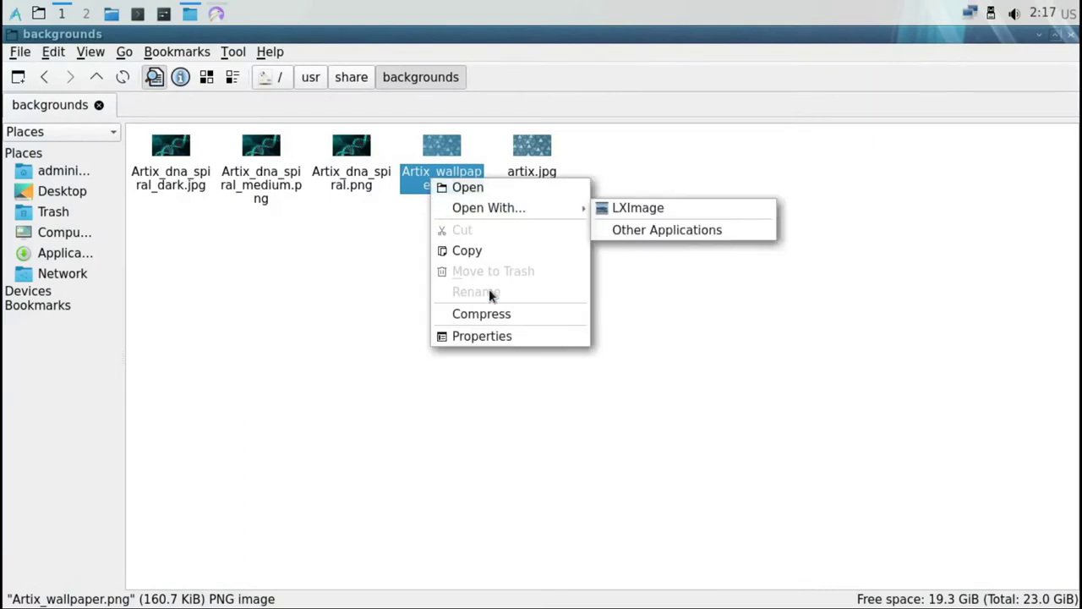
{"action": "left_click", "coordinate": [492, 337]}
{"action": "left_click", "coordinate": [473, 126]}
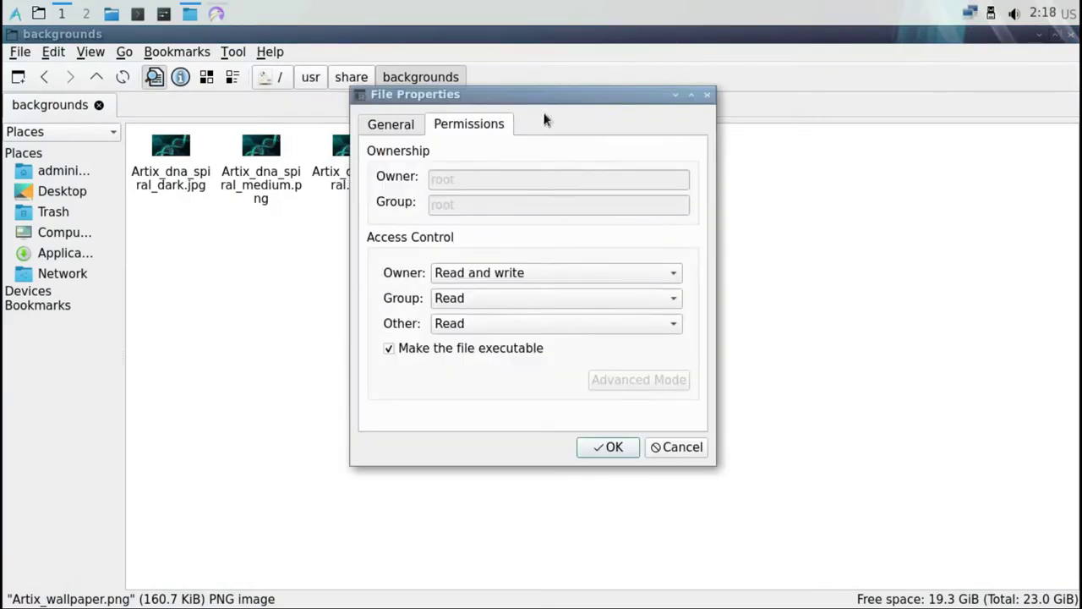
{"action": "left_click", "coordinate": [707, 97]}
Inspect the file actions available for artix.jpg and close the file manager.
{"action": "right_click", "coordinate": [537, 165]}
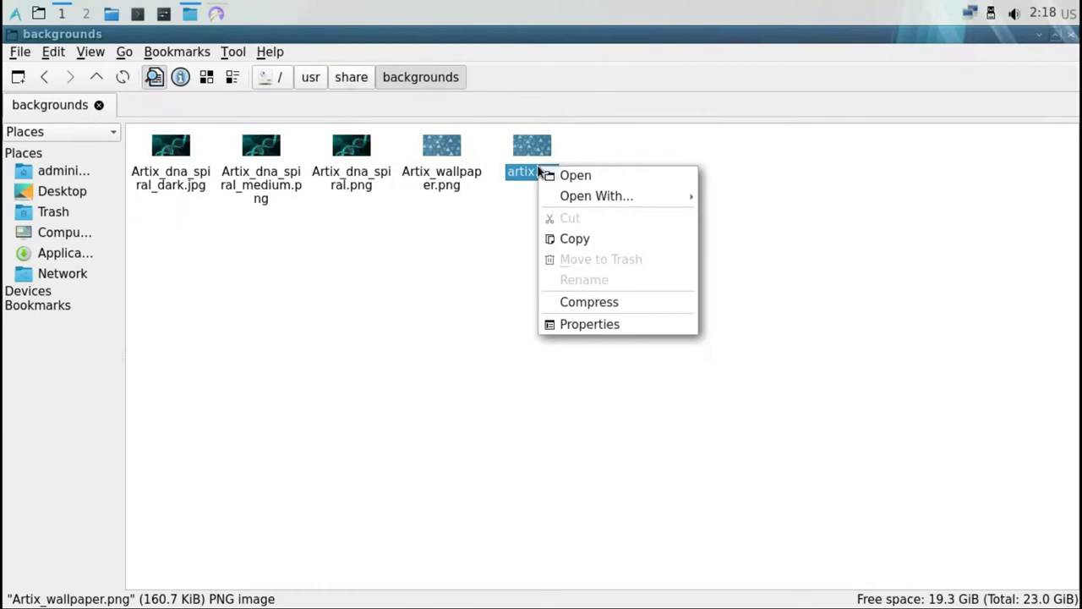
{"action": "mouse_move", "coordinate": [556, 206]}
{"action": "left_click", "coordinate": [555, 402]}
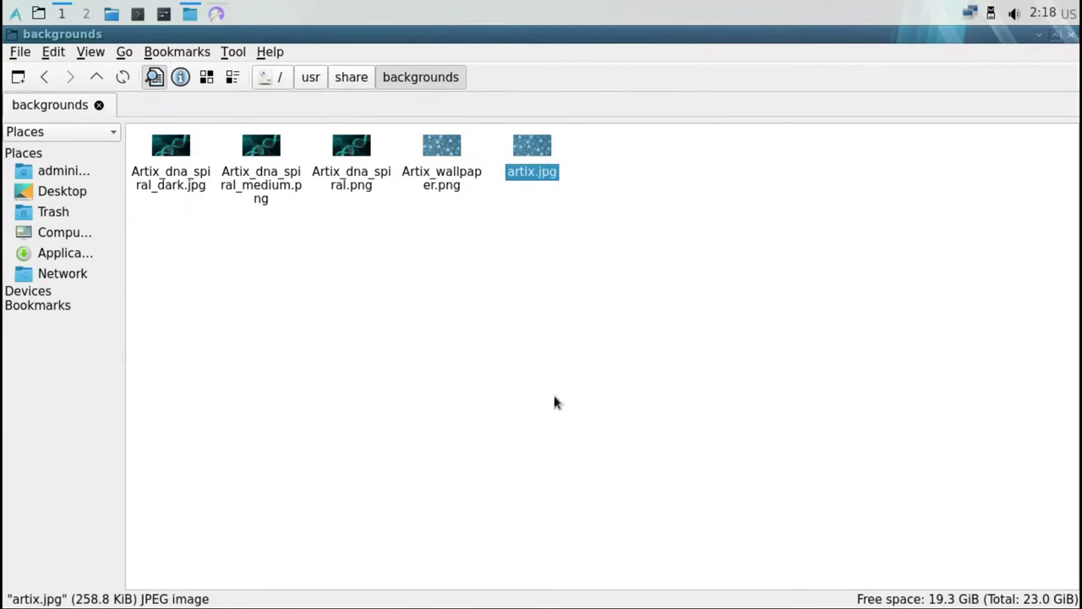
{"action": "left_click", "coordinate": [1071, 34]}
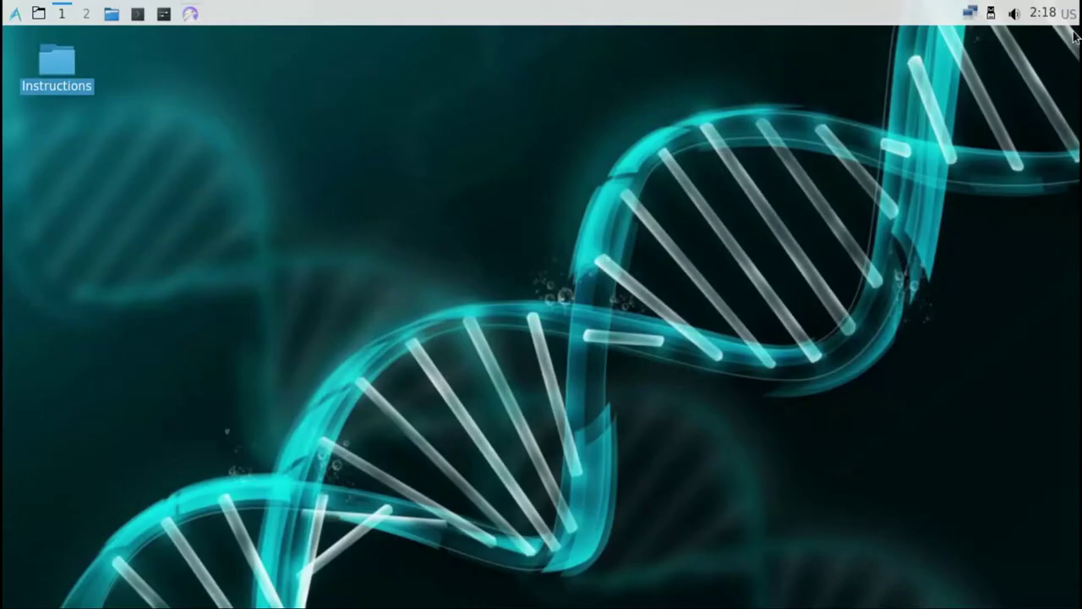
Create a folder named "New folder" on the desktop.
{"action": "right_click", "coordinate": [554, 220]}
{"action": "mouse_move", "coordinate": [700, 222]}
{"action": "left_click", "coordinate": [779, 222]}
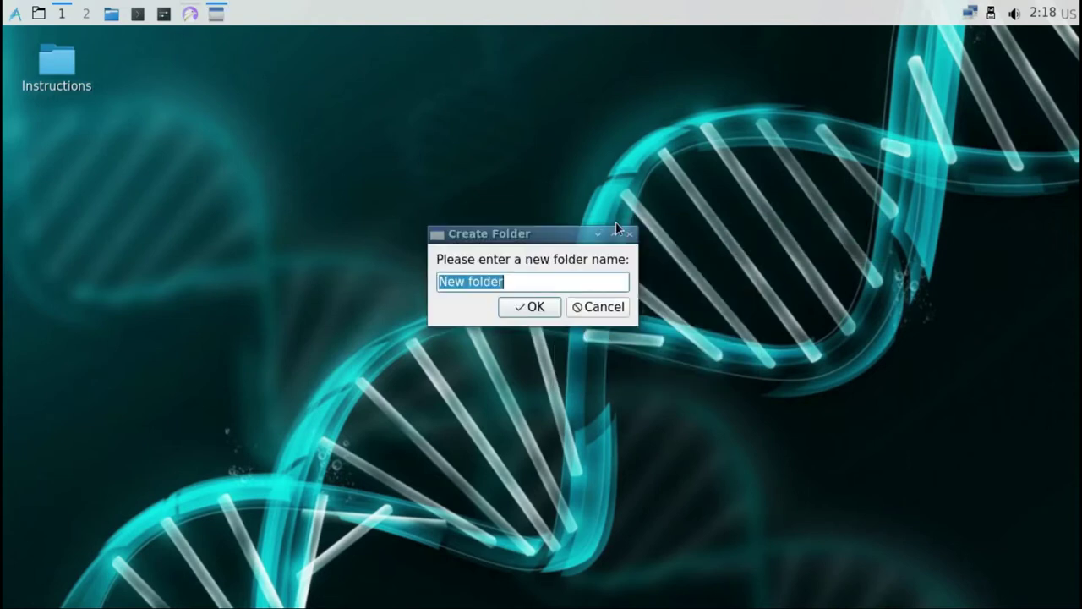
{"action": "left_click", "coordinate": [536, 311]}
Create an empty file named "New text file" on the desktop.
{"action": "right_click", "coordinate": [530, 293]}
{"action": "mouse_move", "coordinate": [610, 302]}
{"action": "left_click", "coordinate": [792, 325]}
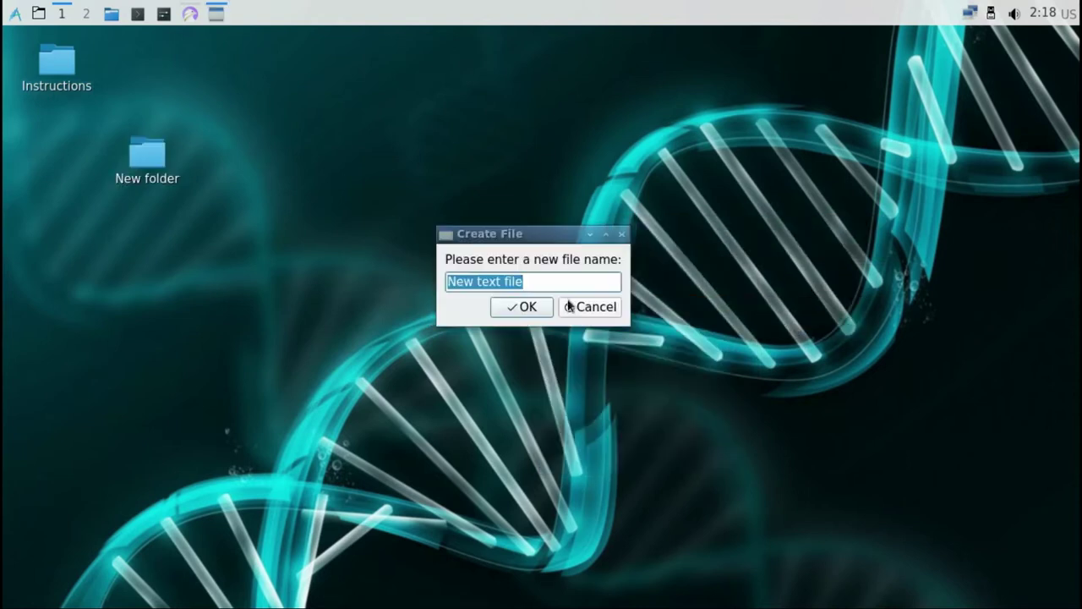
{"action": "left_click", "coordinate": [531, 310]}
Select all desktop items and invert the selection.
{"action": "right_click", "coordinate": [461, 256]}
{"action": "left_click", "coordinate": [496, 309]}
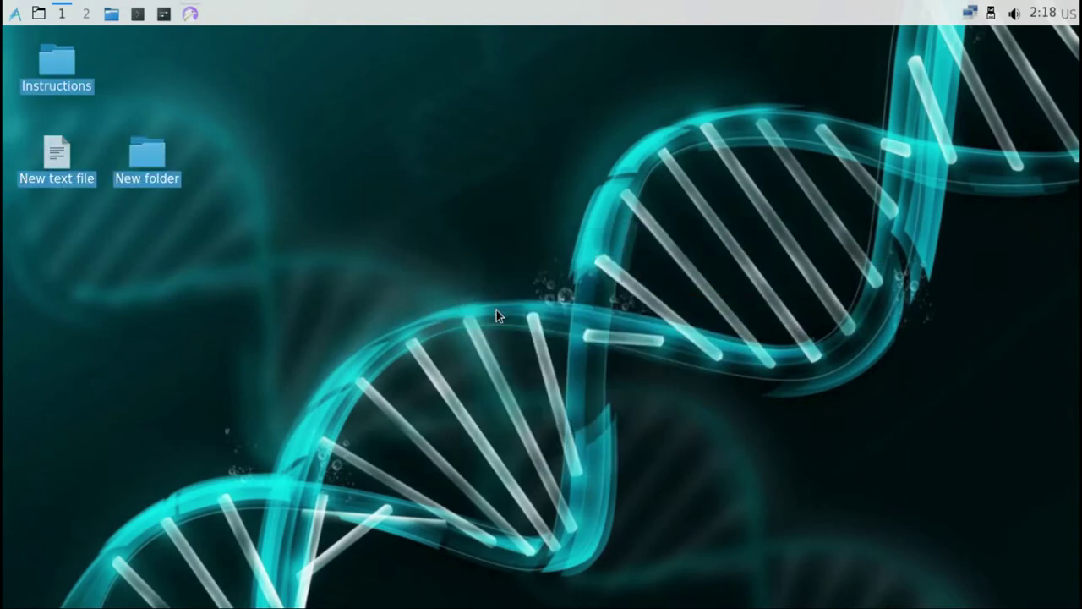
{"action": "right_click", "coordinate": [496, 309]}
{"action": "left_click", "coordinate": [546, 380]}
Try the desktop sorting options, setting the order to By File Type and toggling Folder First.
{"action": "right_click", "coordinate": [544, 375]}
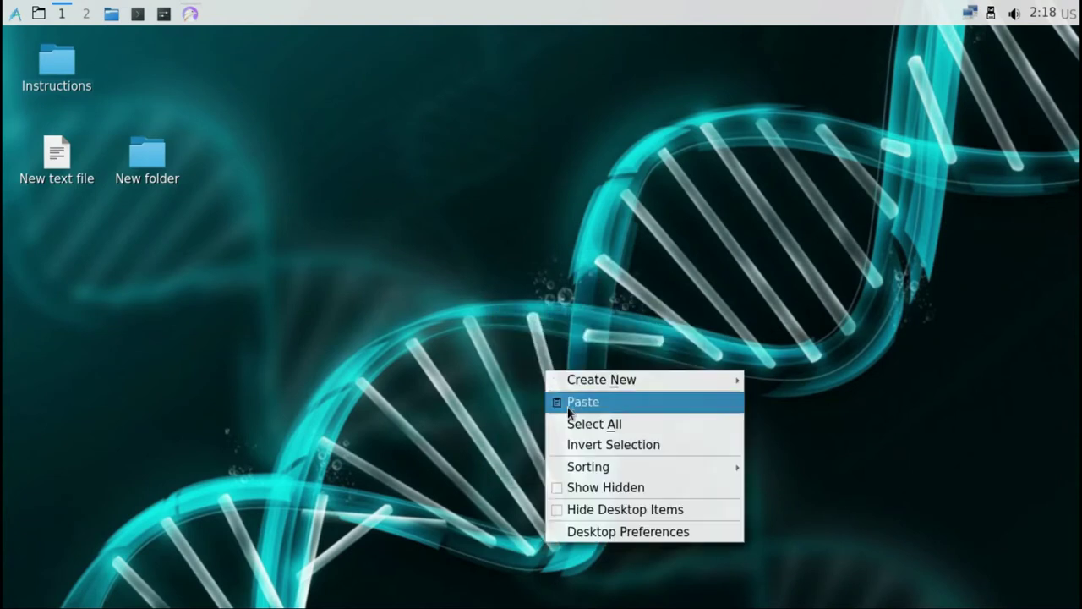
{"action": "mouse_move", "coordinate": [651, 465]}
{"action": "left_click", "coordinate": [805, 478]}
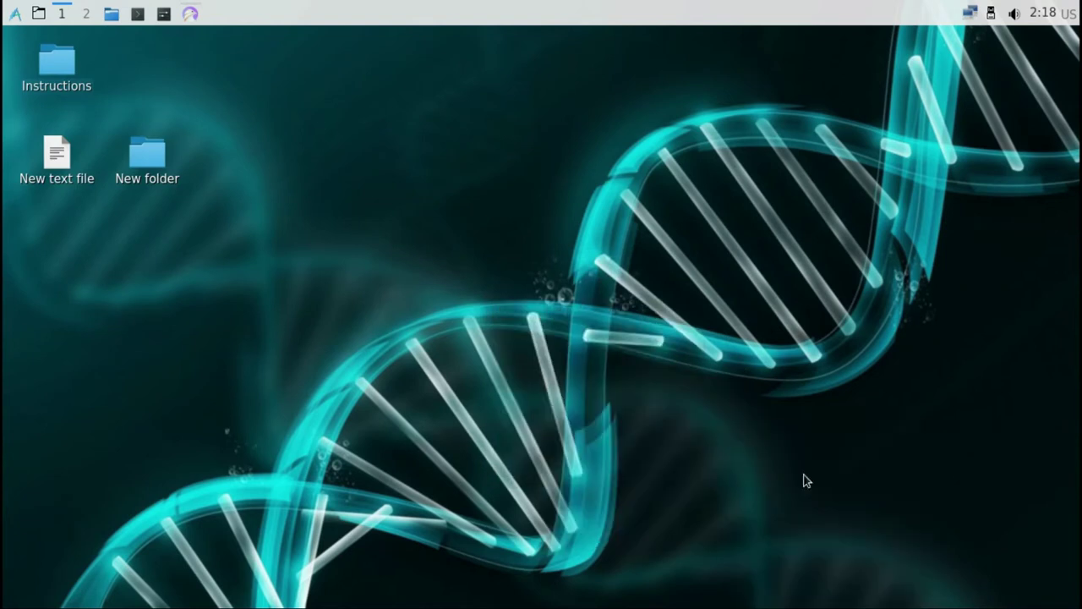
{"action": "right_click", "coordinate": [494, 260]}
{"action": "mouse_move", "coordinate": [600, 348]}
{"action": "left_click", "coordinate": [753, 412]}
{"action": "right_click", "coordinate": [540, 280]}
{"action": "mouse_move", "coordinate": [628, 377]}
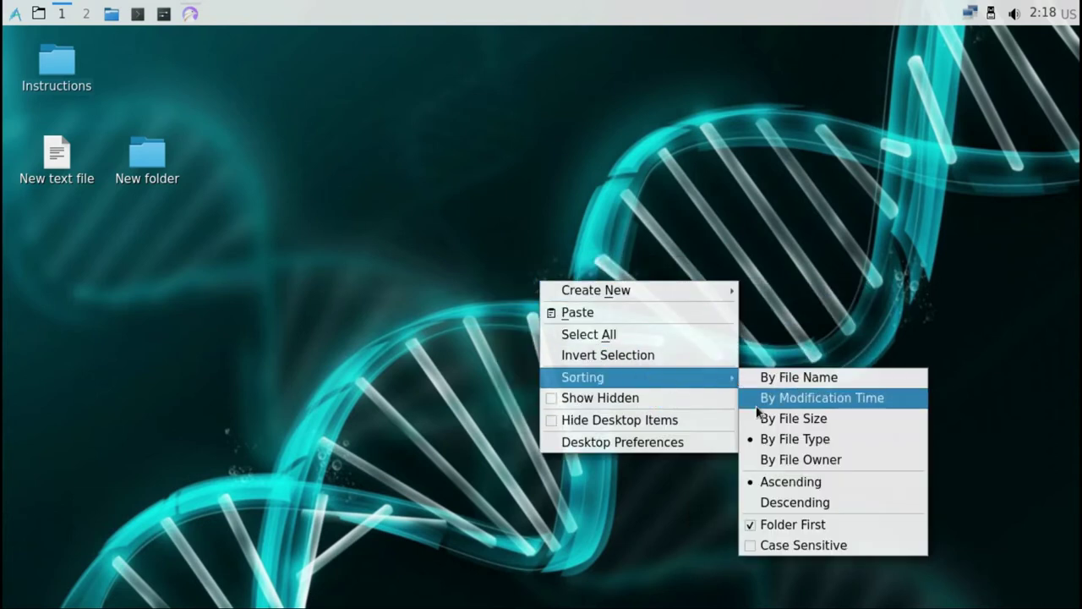
{"action": "left_click", "coordinate": [773, 532]}
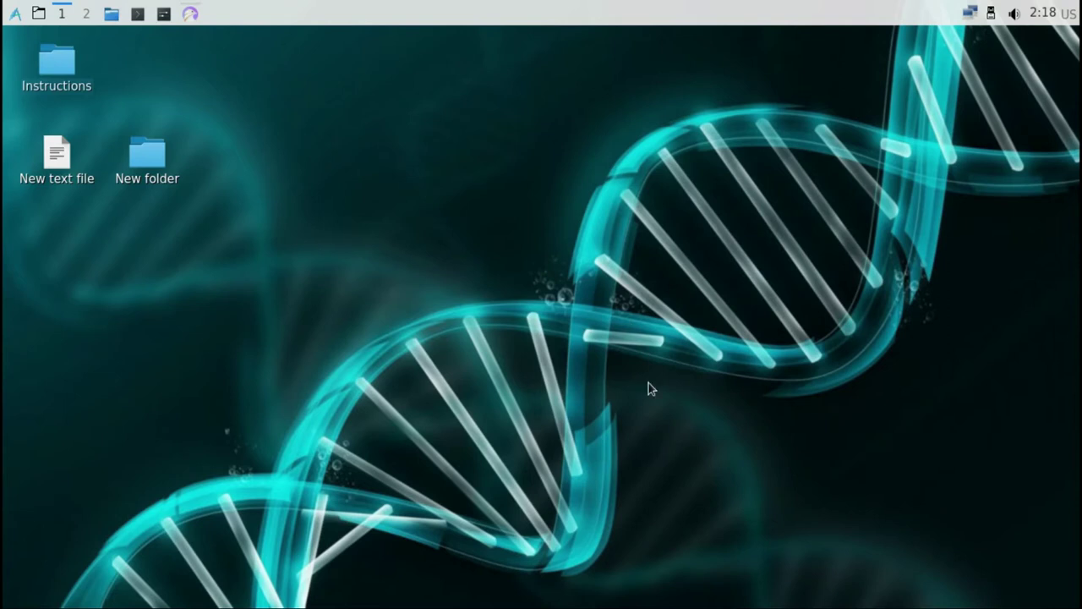
Set the desktop icon size to 36 x 36 in the desktop preferences and apply it.
{"action": "right_click", "coordinate": [483, 169]}
{"action": "left_click", "coordinate": [544, 330]}
{"action": "left_click", "coordinate": [630, 272]}
{"action": "left_click", "coordinate": [447, 291]}
{"action": "left_click", "coordinate": [734, 487]}
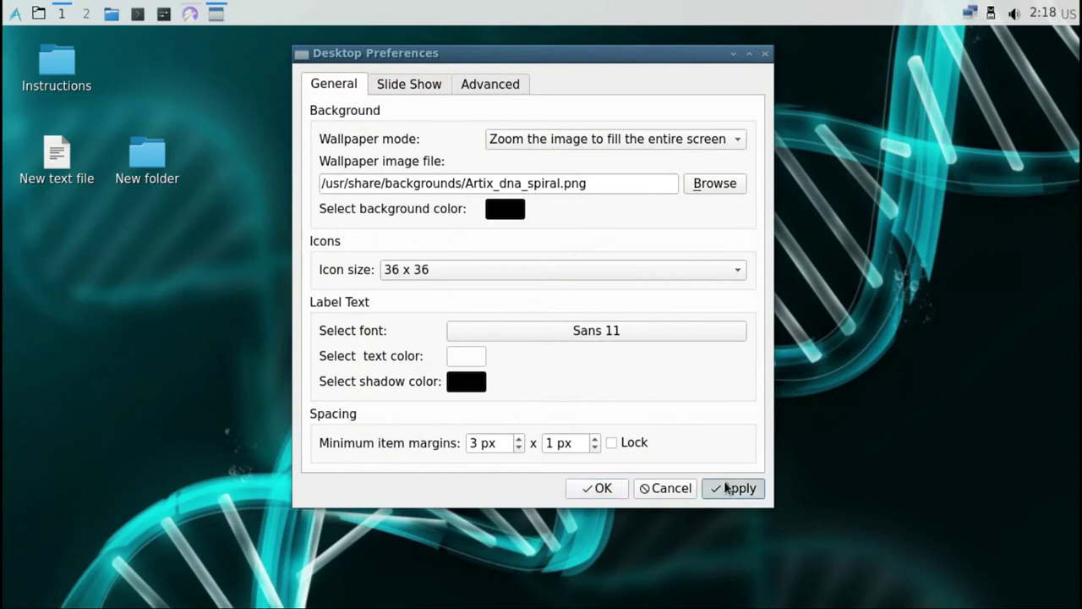
Examine the choices for icon size, label font and wallpaper mode without changing them.
{"action": "left_click", "coordinate": [494, 272]}
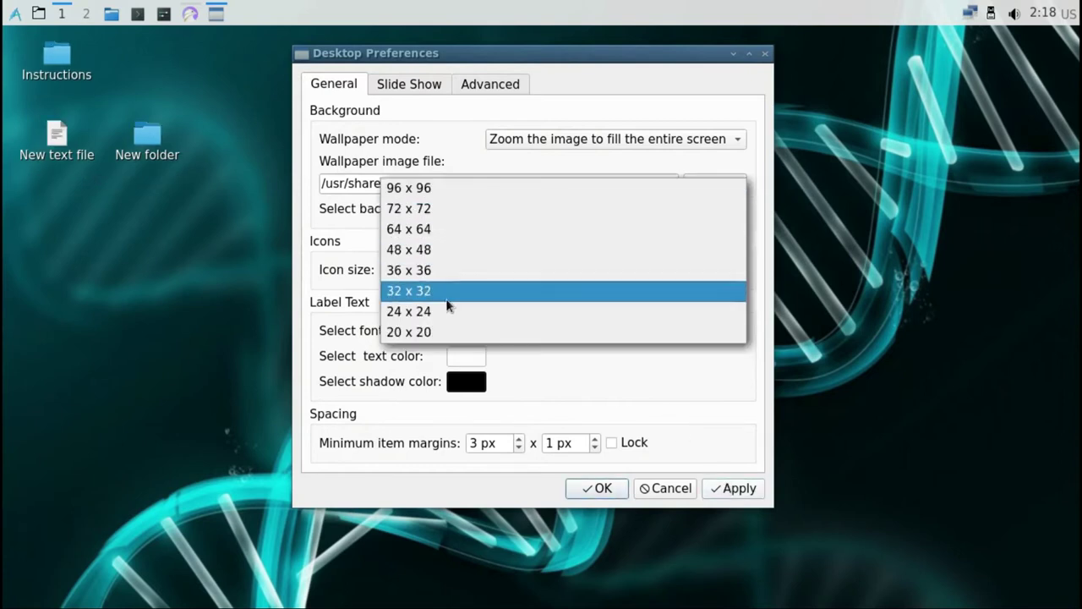
{"action": "left_click", "coordinate": [401, 406]}
{"action": "left_click", "coordinate": [493, 333]}
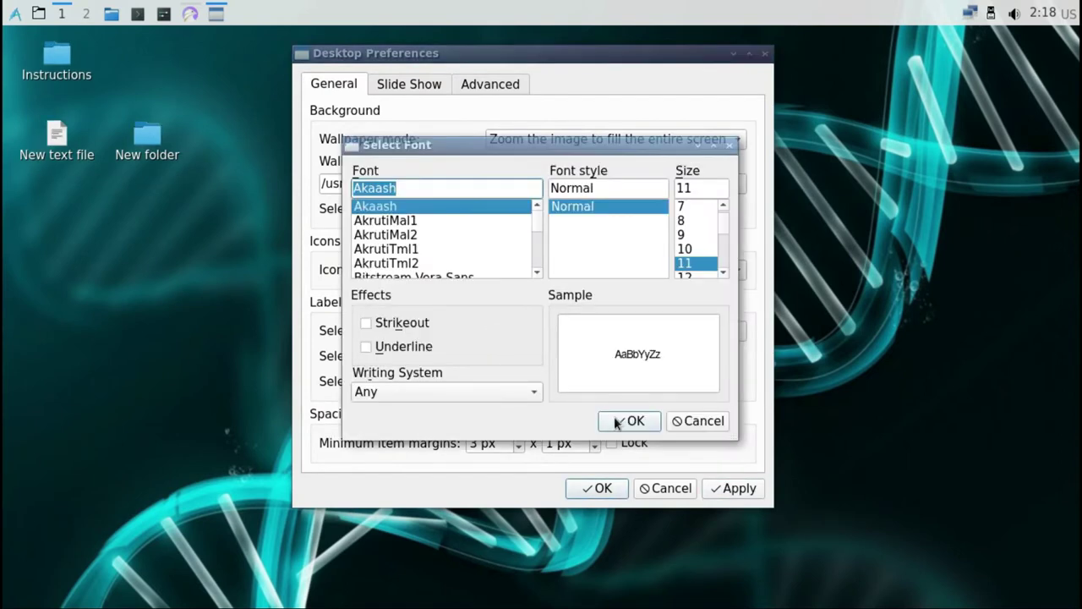
{"action": "left_click", "coordinate": [691, 420]}
{"action": "left_click", "coordinate": [530, 140]}
{"action": "left_click", "coordinate": [530, 140]}
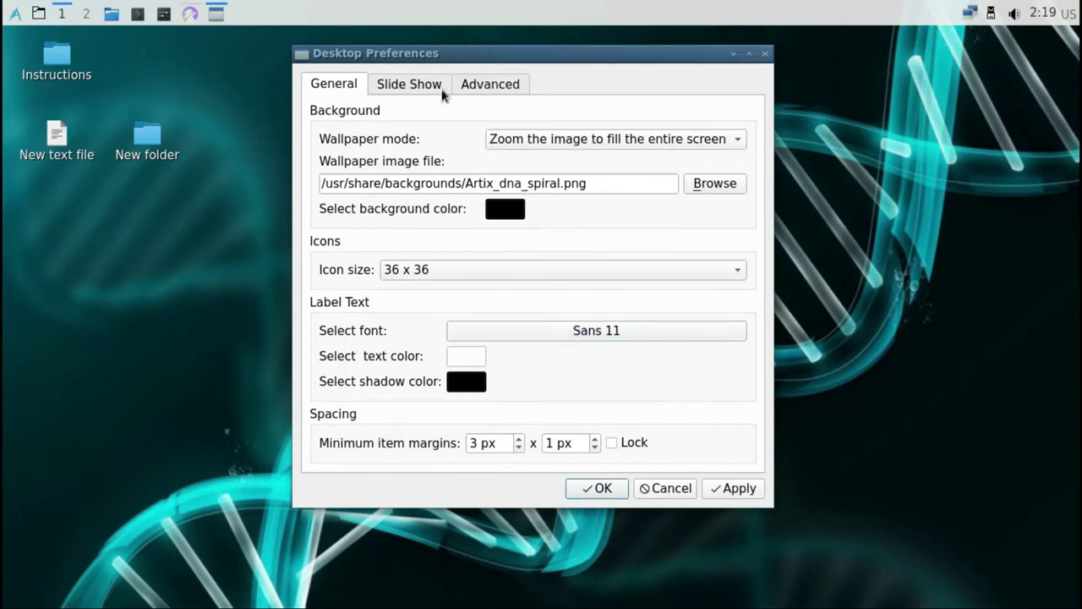
Review the Slide Show and Advanced desktop settings, apply the preferences and close them.
{"action": "left_click", "coordinate": [446, 84]}
{"action": "left_click", "coordinate": [369, 114]}
{"action": "left_click", "coordinate": [490, 85]}
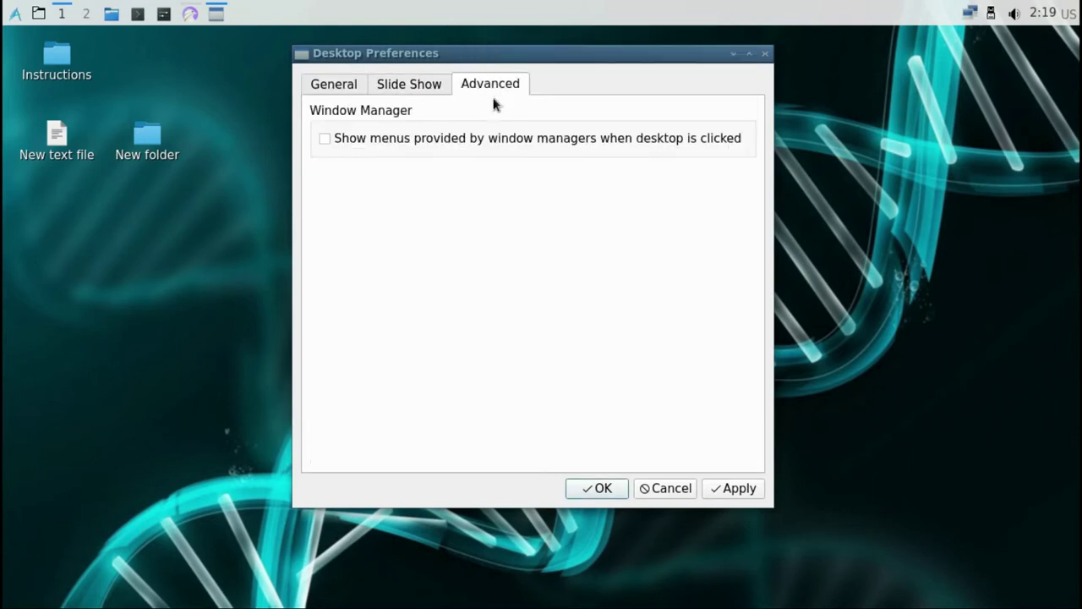
{"action": "left_click", "coordinate": [721, 490]}
{"action": "left_click", "coordinate": [644, 490]}
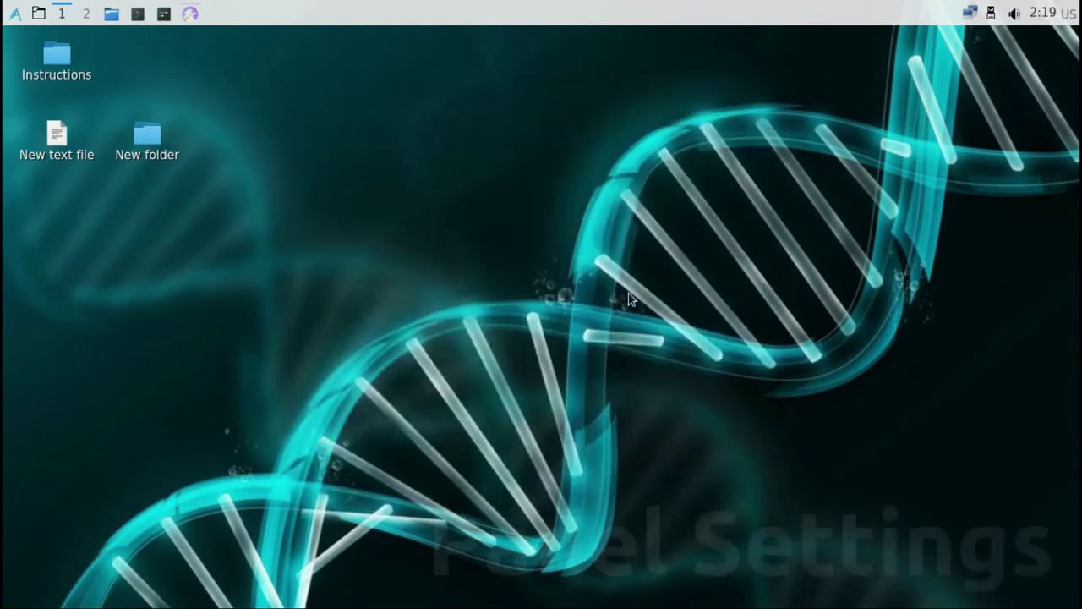
Check the clock and network indicators, and bring up the desktop preferences for viewing before closing them.
{"action": "left_click", "coordinate": [1038, 15]}
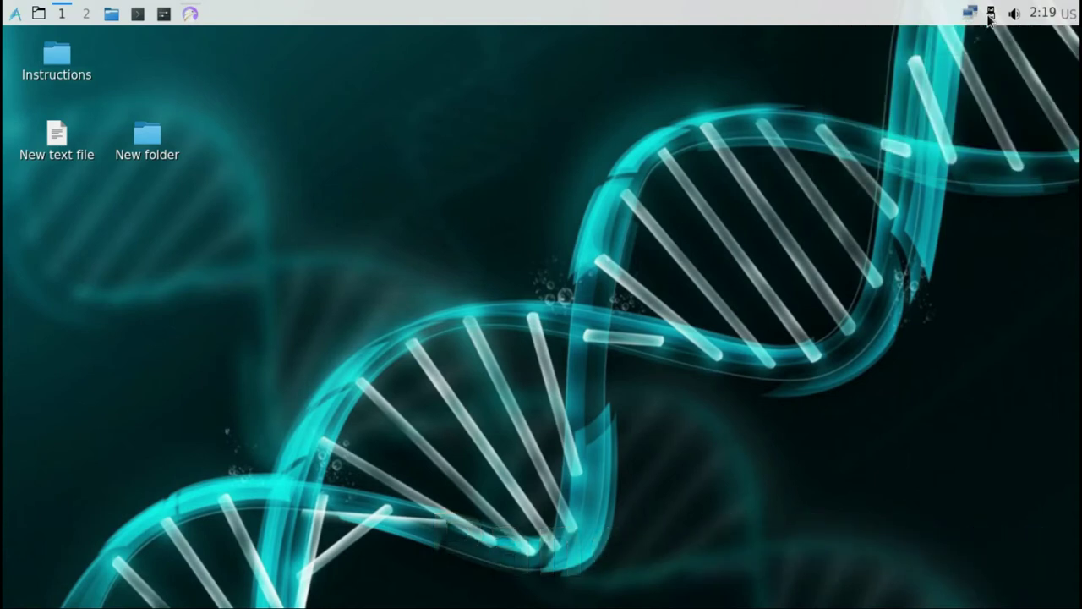
{"action": "left_click", "coordinate": [970, 13]}
{"action": "left_click", "coordinate": [914, 53]}
{"action": "right_click", "coordinate": [630, 219]}
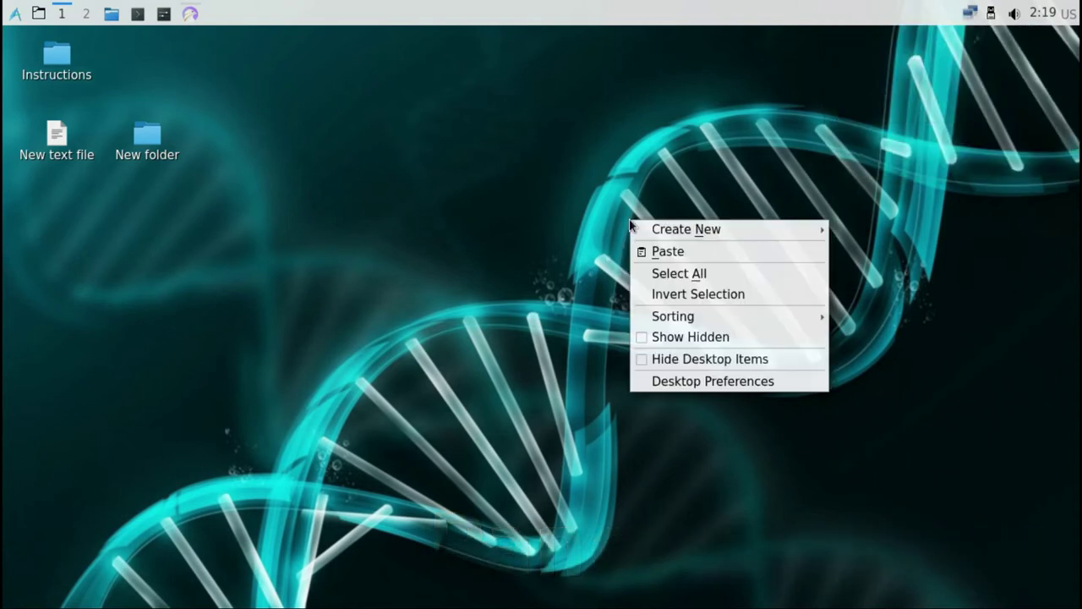
{"action": "left_click", "coordinate": [677, 381]}
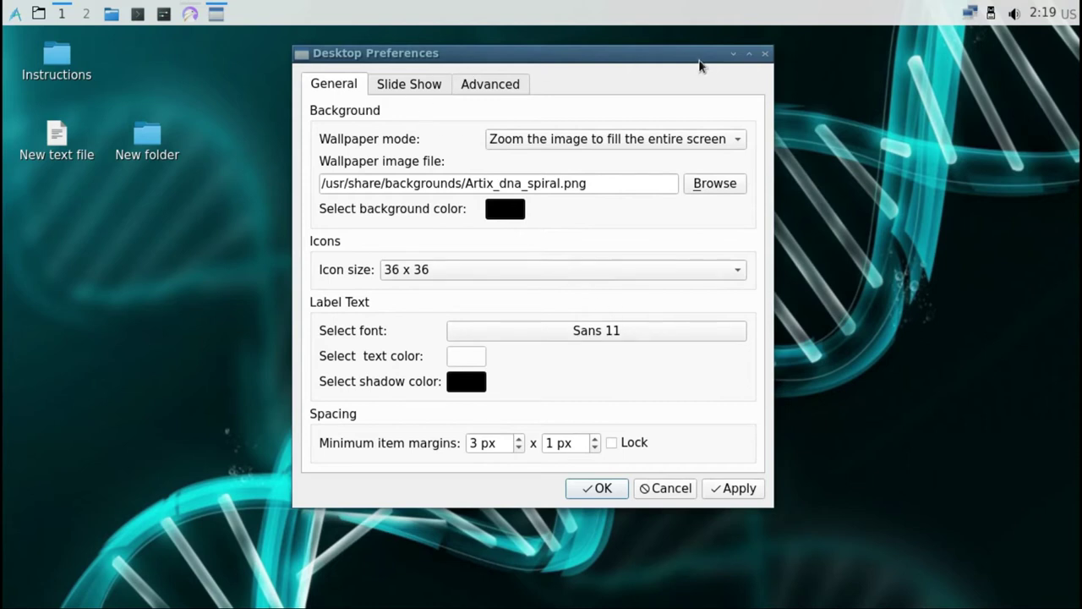
{"action": "left_click", "coordinate": [762, 54]}
Add a new panel along the bottom of the desktop and increase its size.
{"action": "right_click", "coordinate": [691, 10]}
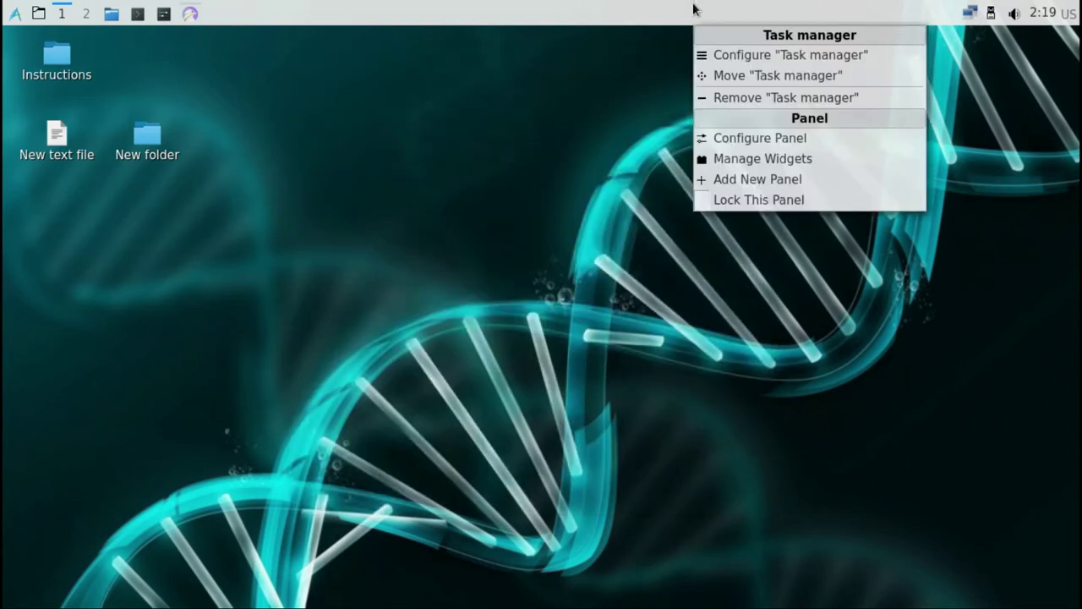
{"action": "left_click", "coordinate": [724, 179]}
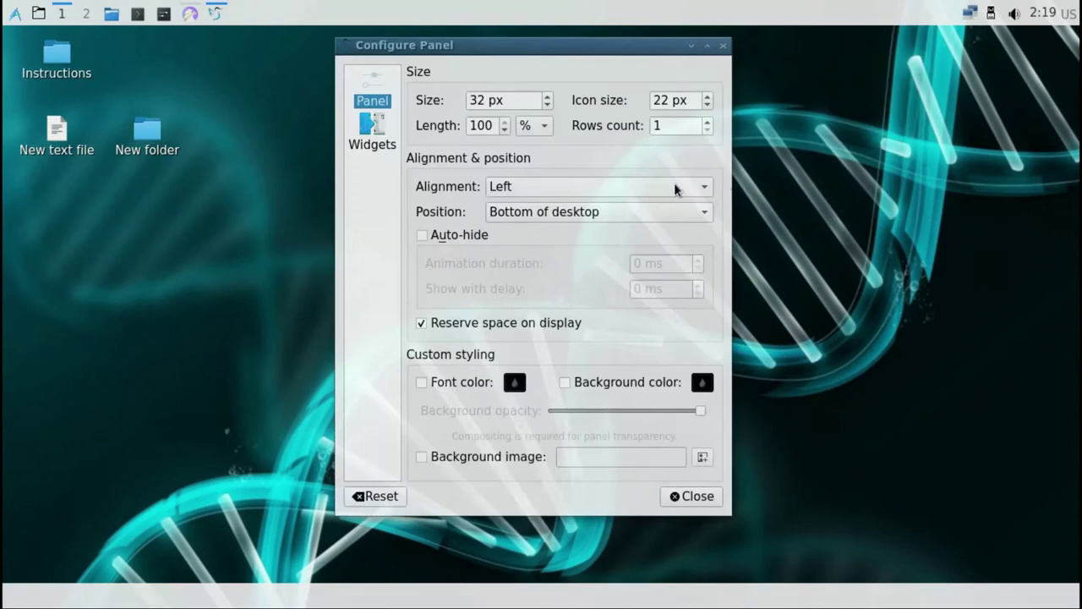
{"action": "scroll", "coordinate": [550, 99], "scroll_direction": "up", "scroll_amount": 8}
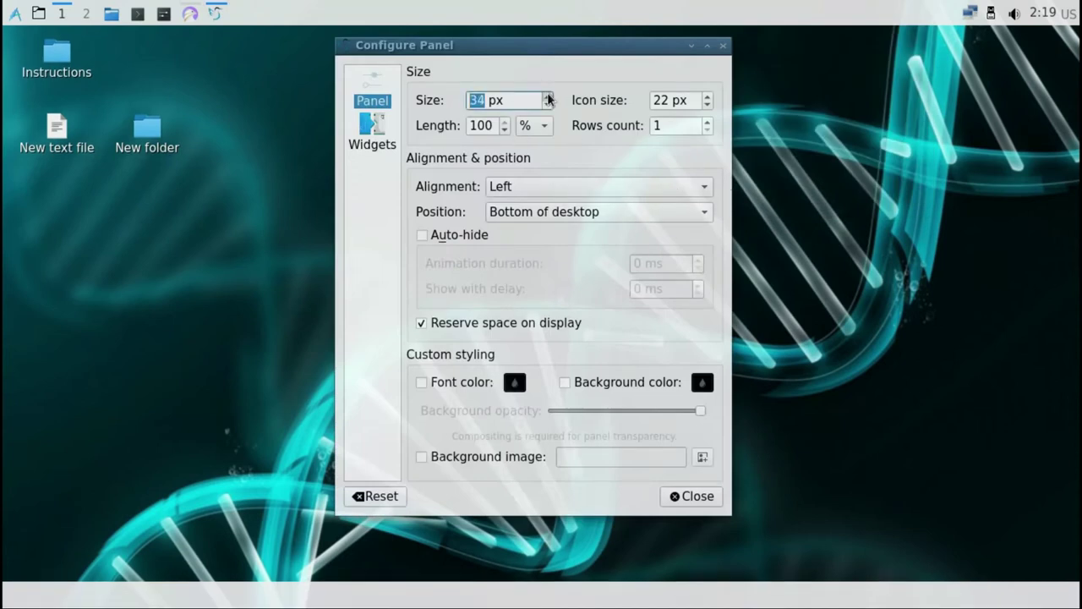
Add the Application menu (mainmenu) widget to the new panel and try it out.
{"action": "left_click", "coordinate": [372, 138]}
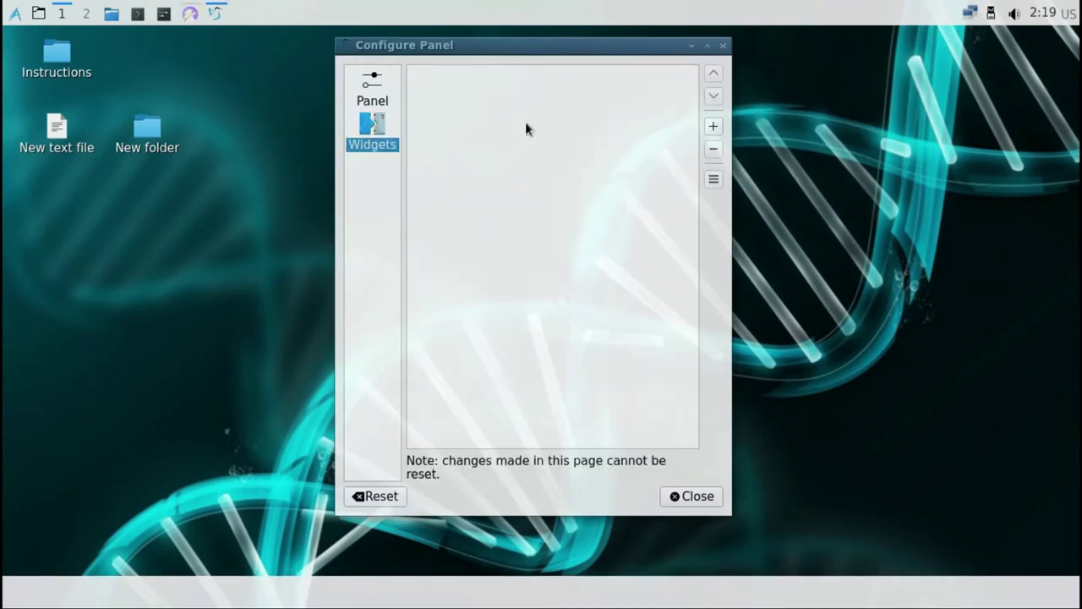
{"action": "left_click", "coordinate": [713, 125]}
{"action": "left_click_drag", "start_coordinate": [685, 206], "coordinate": [673, 172]}
{"action": "left_click", "coordinate": [574, 404]}
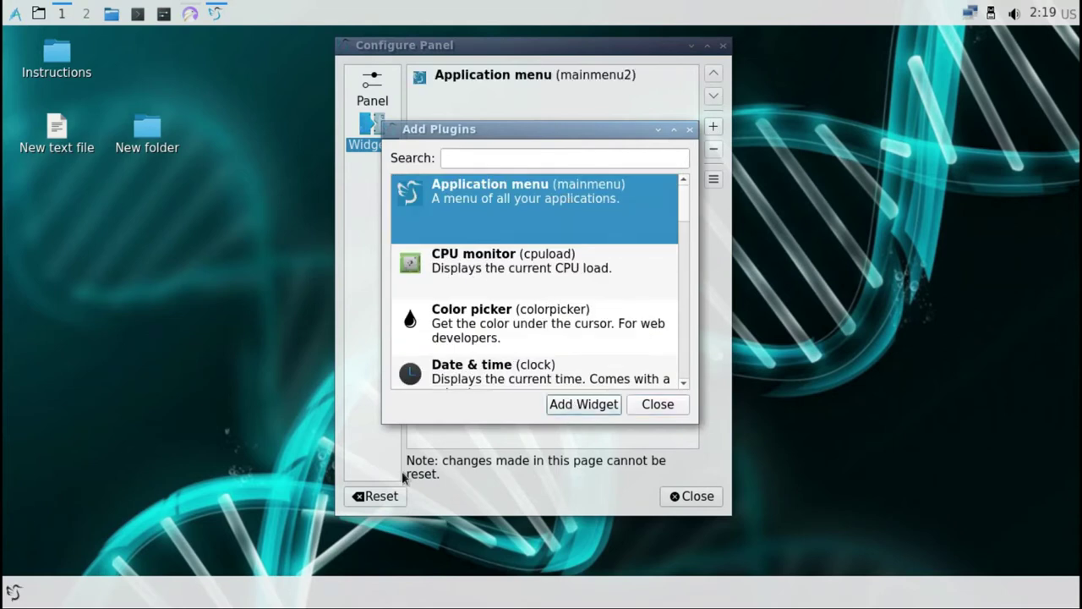
{"action": "left_click", "coordinate": [19, 597]}
{"action": "left_click", "coordinate": [19, 597]}
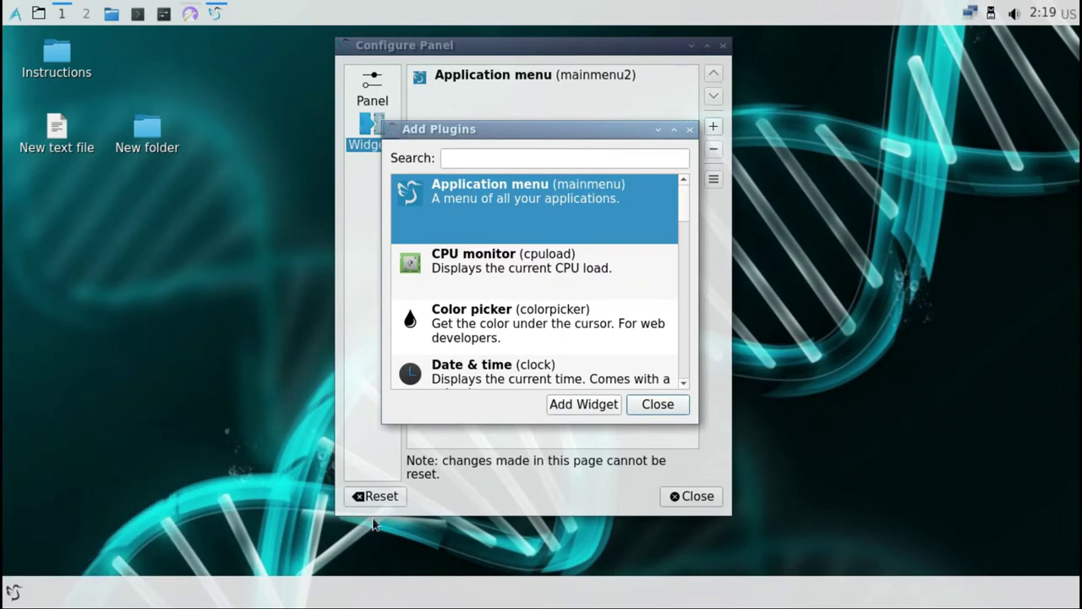
Close the widget and panel configuration windows and remove the newly added panel.
{"action": "left_click", "coordinate": [658, 404]}
{"action": "left_click", "coordinate": [685, 496]}
{"action": "right_click", "coordinate": [653, 597]}
{"action": "left_click", "coordinate": [676, 549]}
{"action": "left_click", "coordinate": [565, 522]}
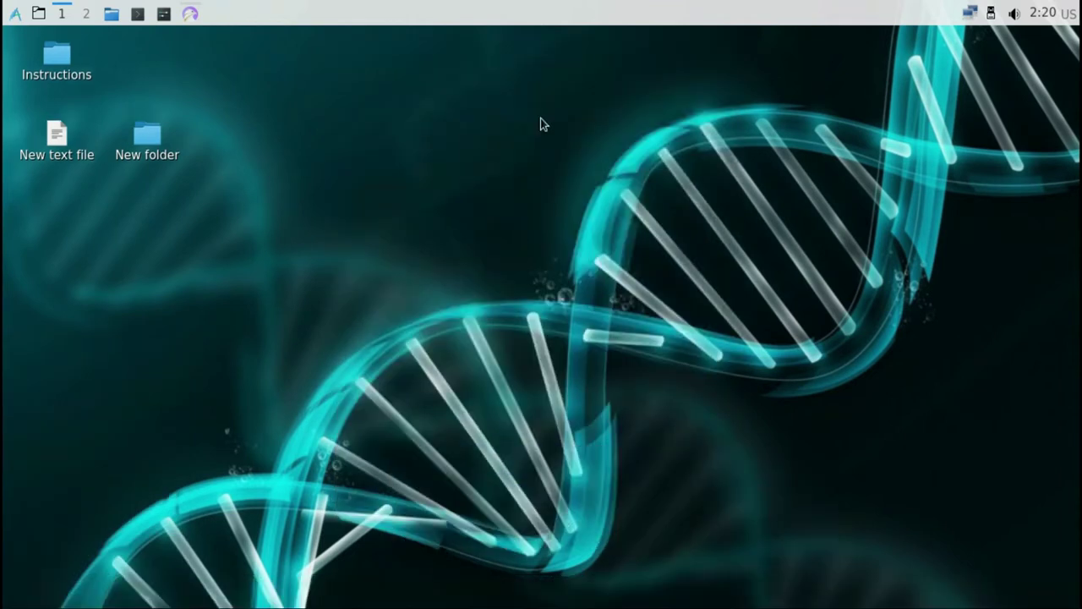
View the Task manager widget's configuration and close it.
{"action": "right_click", "coordinate": [564, 24]}
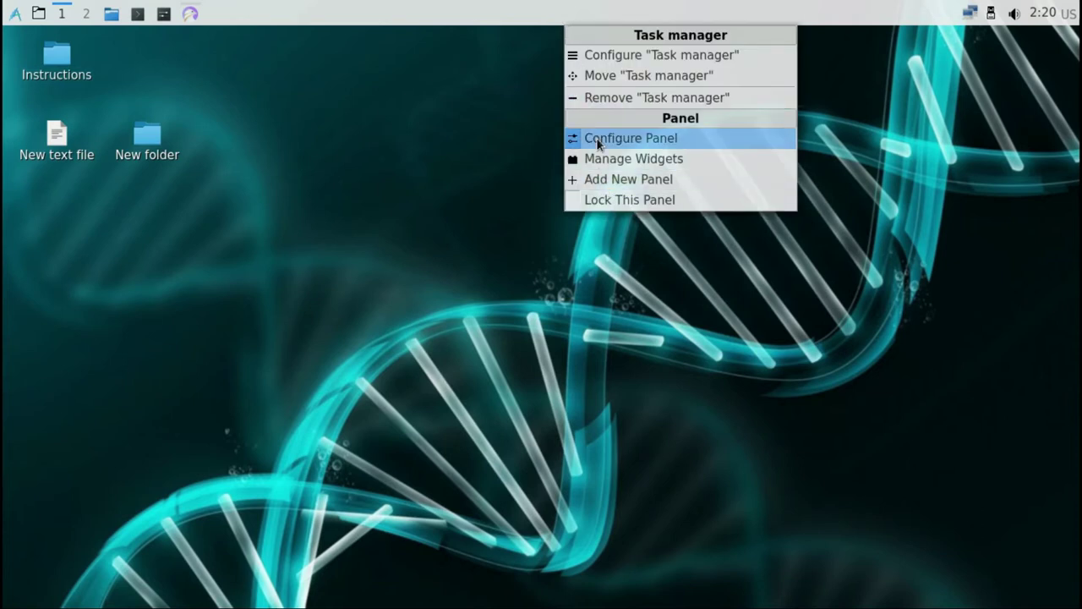
{"action": "left_click", "coordinate": [594, 53]}
{"action": "left_click", "coordinate": [700, 57]}
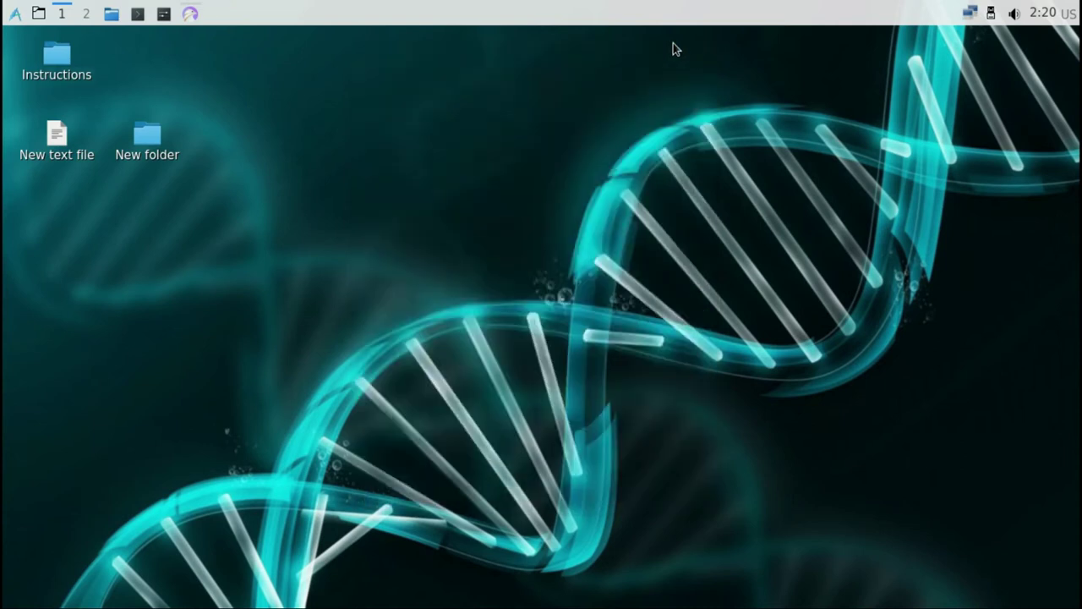
Set the main panel's position to Bottom of desktop and close its configuration.
{"action": "right_click", "coordinate": [655, 21]}
{"action": "left_click", "coordinate": [676, 138]}
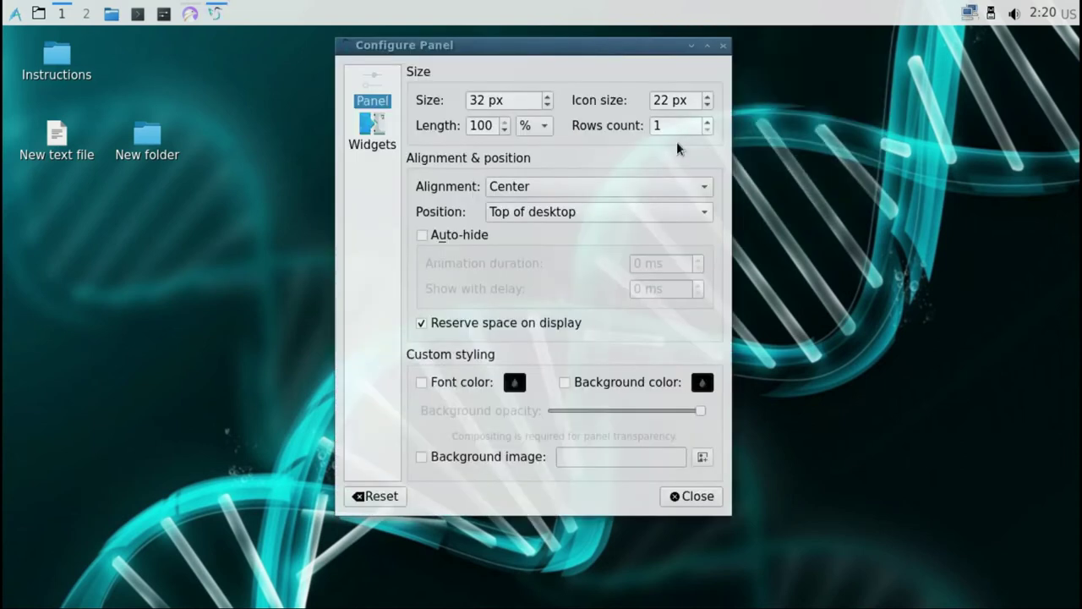
{"action": "left_click", "coordinate": [641, 207]}
{"action": "left_click", "coordinate": [637, 276]}
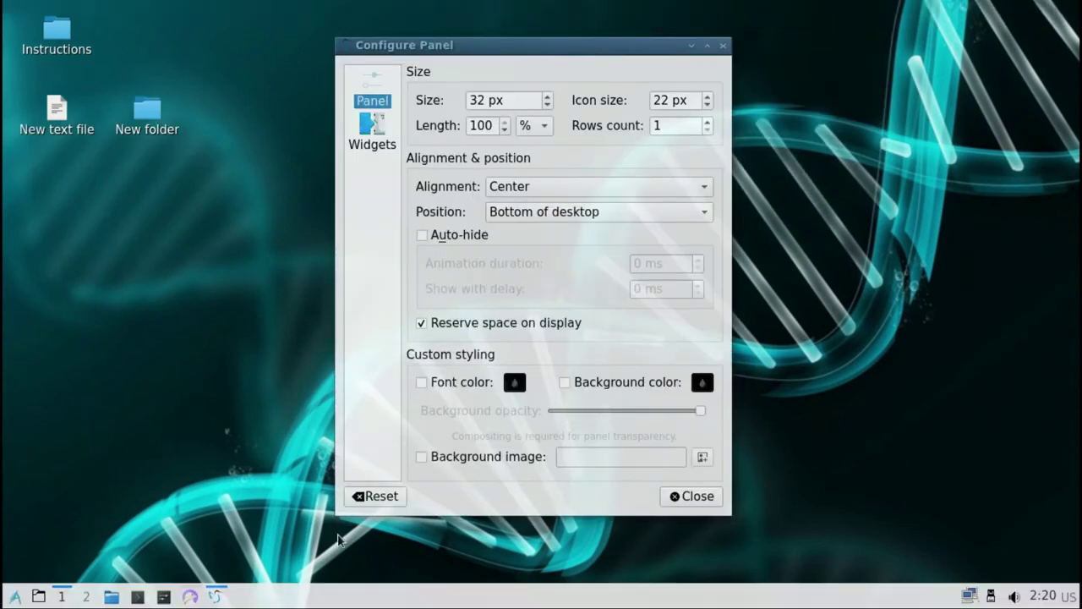
{"action": "left_click", "coordinate": [690, 497]}
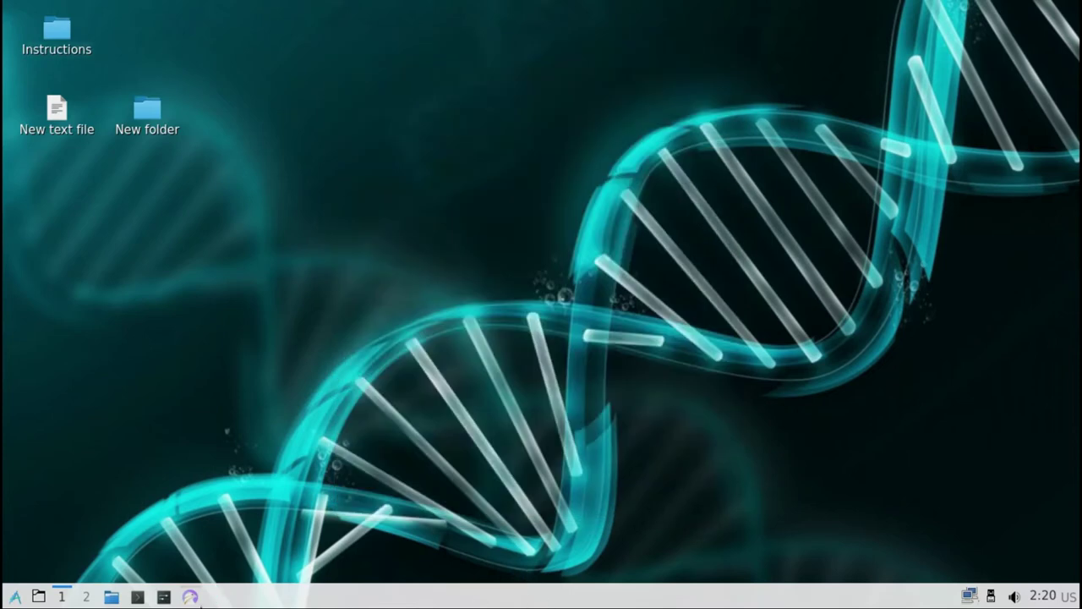
Switch to the Falkon browser and close all of its open Artix tabs, including the last one.
{"action": "left_click", "coordinate": [191, 595]}
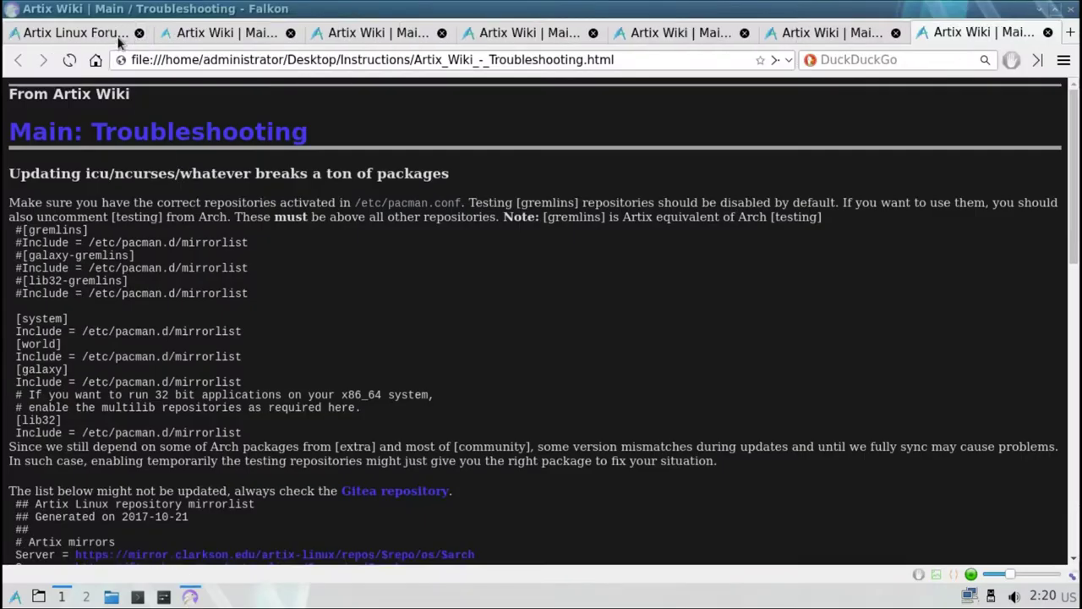
{"action": "left_click", "coordinate": [120, 32]}
{"action": "left_click", "coordinate": [137, 32]}
{"action": "left_click", "coordinate": [160, 32]}
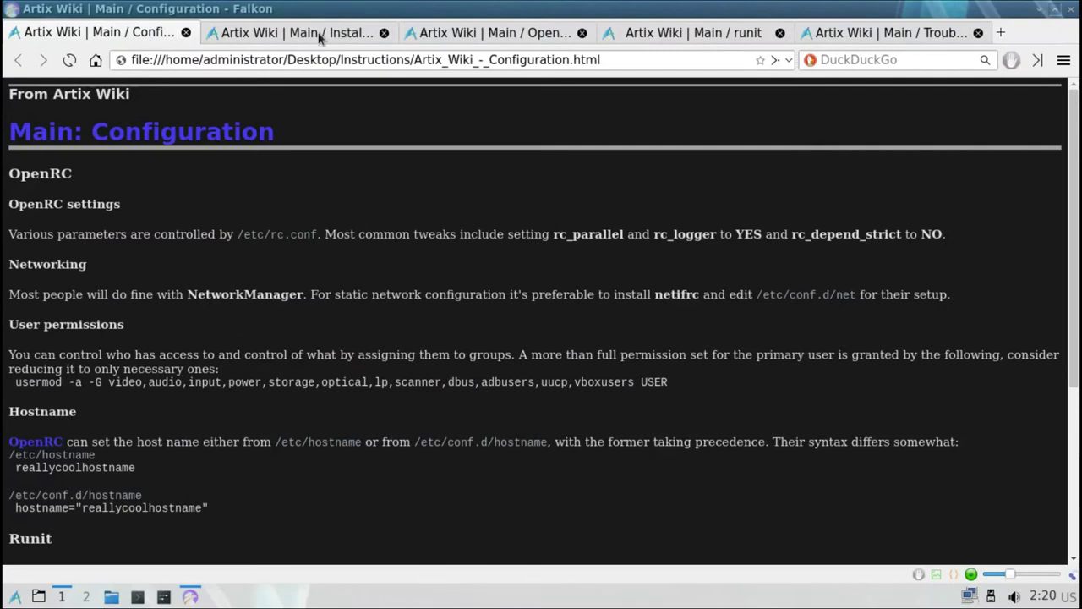
{"action": "left_click", "coordinate": [384, 32]}
{"action": "left_click", "coordinate": [384, 32]}
{"action": "left_click", "coordinate": [384, 32]}
{"action": "left_click", "coordinate": [384, 33]}
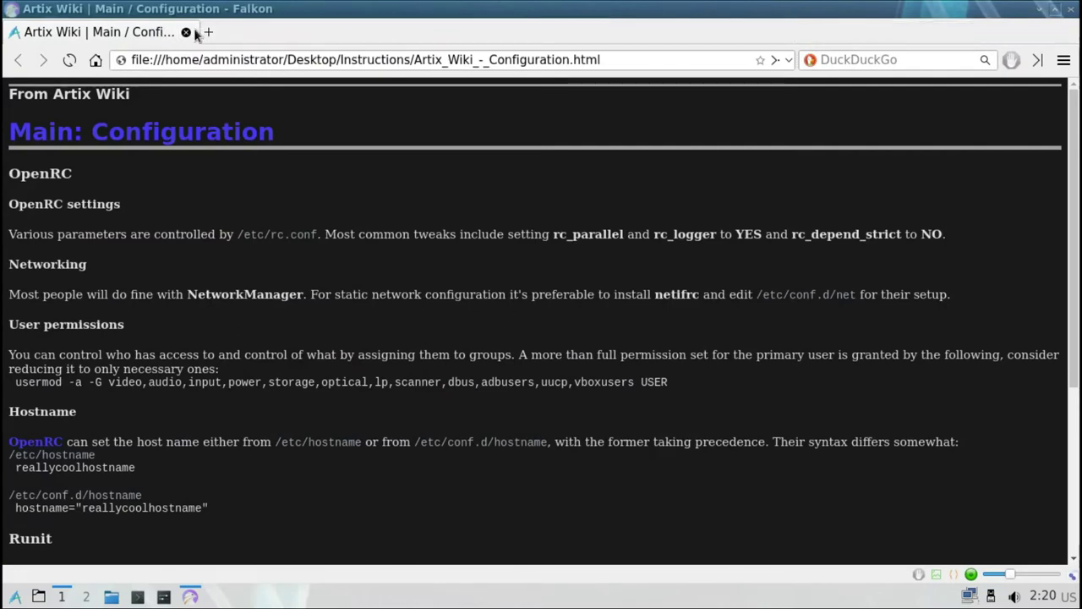
{"action": "left_click", "coordinate": [187, 32]}
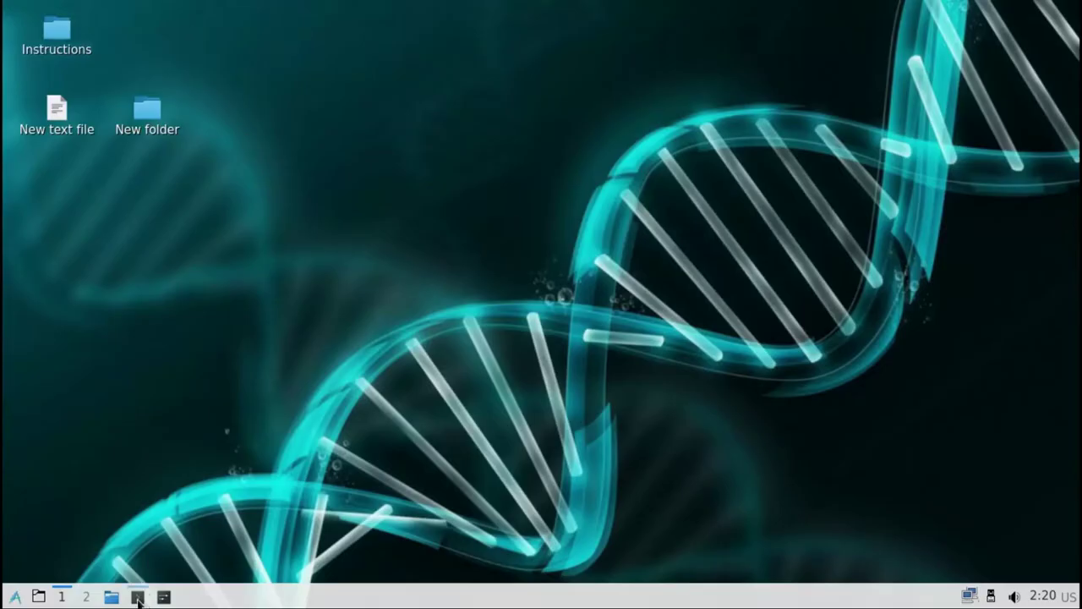
Open the Configuration Center, and run uname -r in a new terminal, highlighting the kernel version number in the output.
{"action": "left_click", "coordinate": [164, 597]}
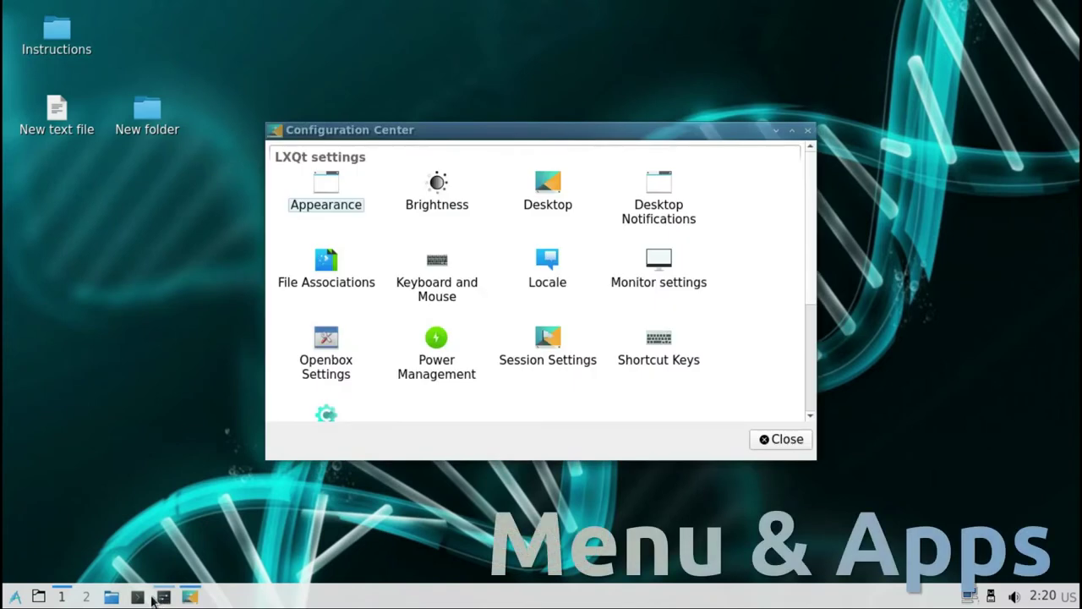
{"action": "left_click", "coordinate": [140, 596]}
{"action": "type", "text": "uname -r"}
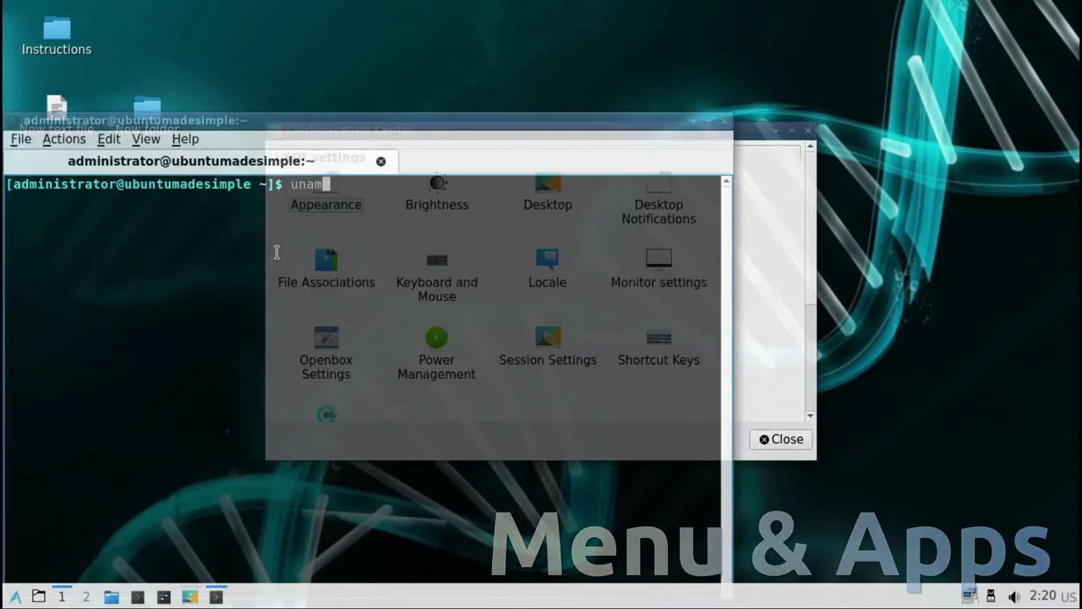
{"action": "key", "text": "Return"}
{"action": "left_click_drag", "start_coordinate": [69, 198], "coordinate": [6, 200]}
View the About Qt and About information of QTerminal, and close the terminal.
{"action": "left_click", "coordinate": [187, 142]}
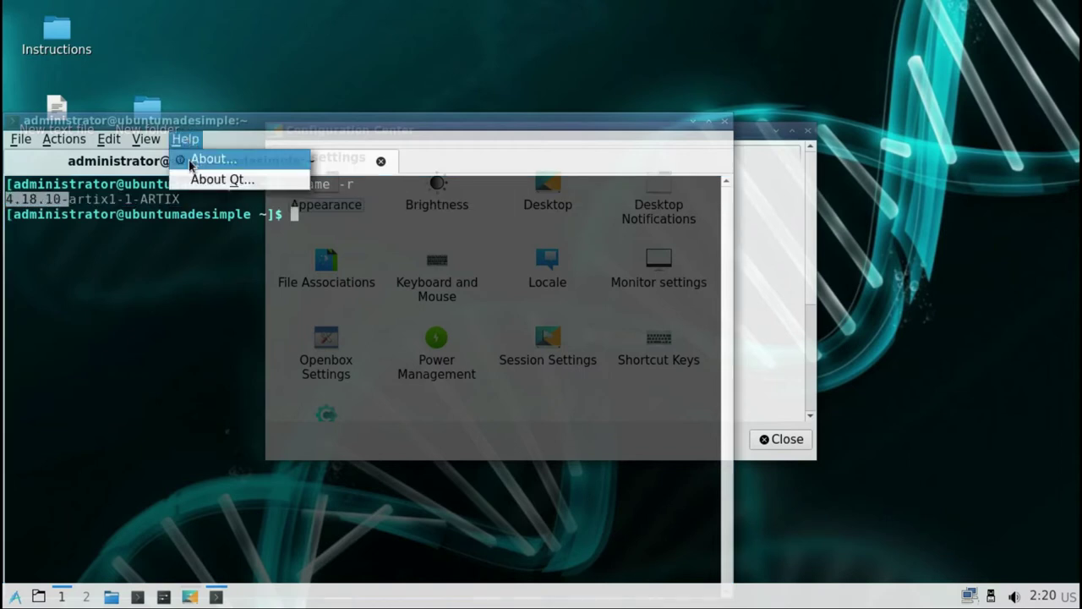
{"action": "left_click", "coordinate": [193, 177]}
{"action": "left_click", "coordinate": [667, 135]}
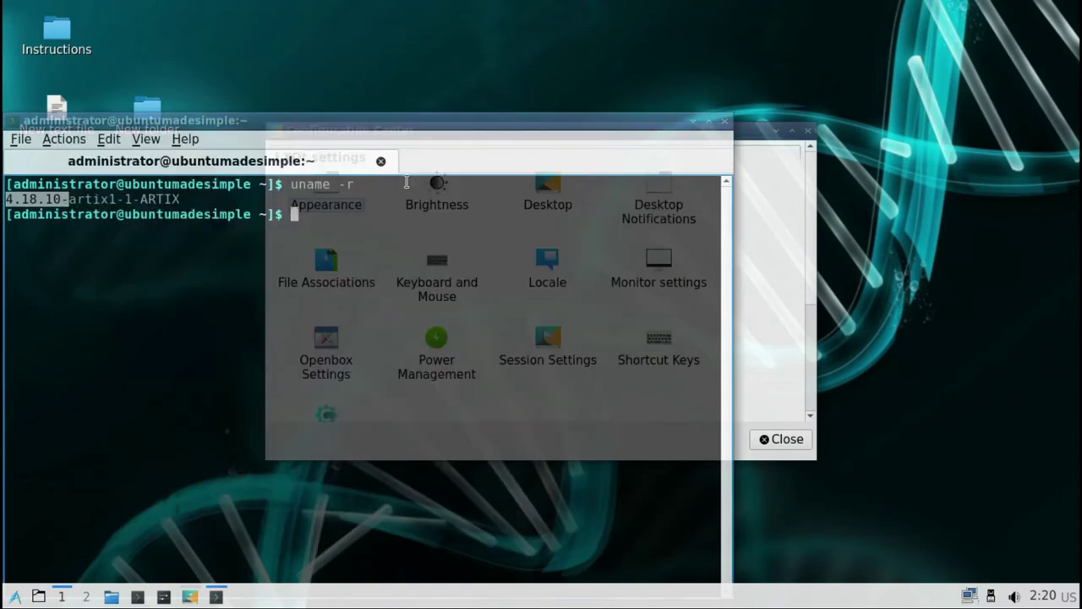
{"action": "left_click", "coordinate": [186, 139]}
{"action": "left_click", "coordinate": [207, 158]}
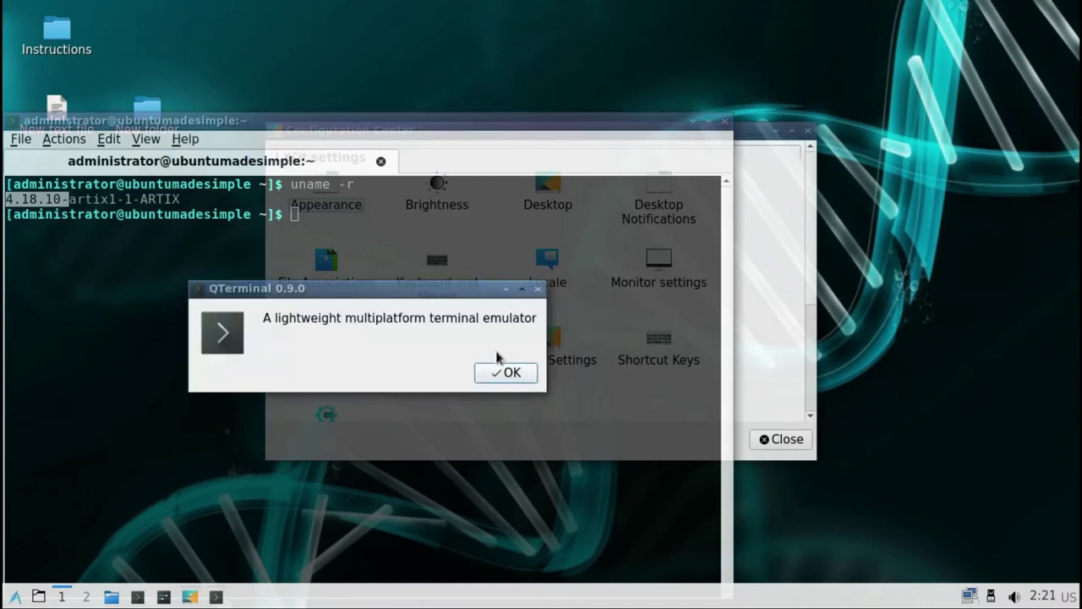
{"action": "left_click", "coordinate": [507, 371]}
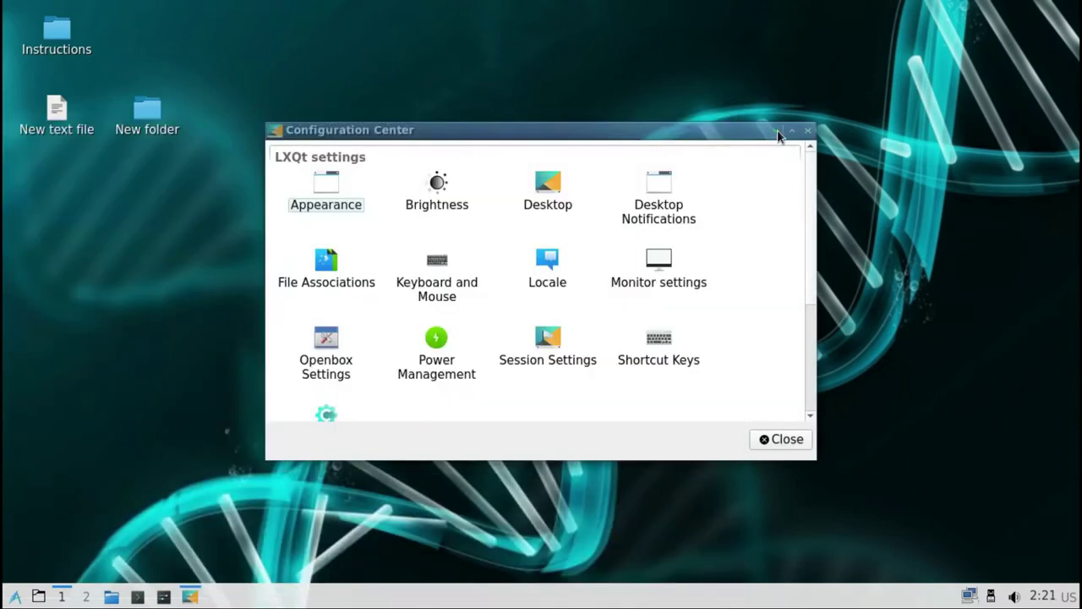
Minimise the Configuration Center, and view the home folder in the file manager before closing it.
{"action": "left_click", "coordinate": [779, 132]}
{"action": "left_click", "coordinate": [111, 597]}
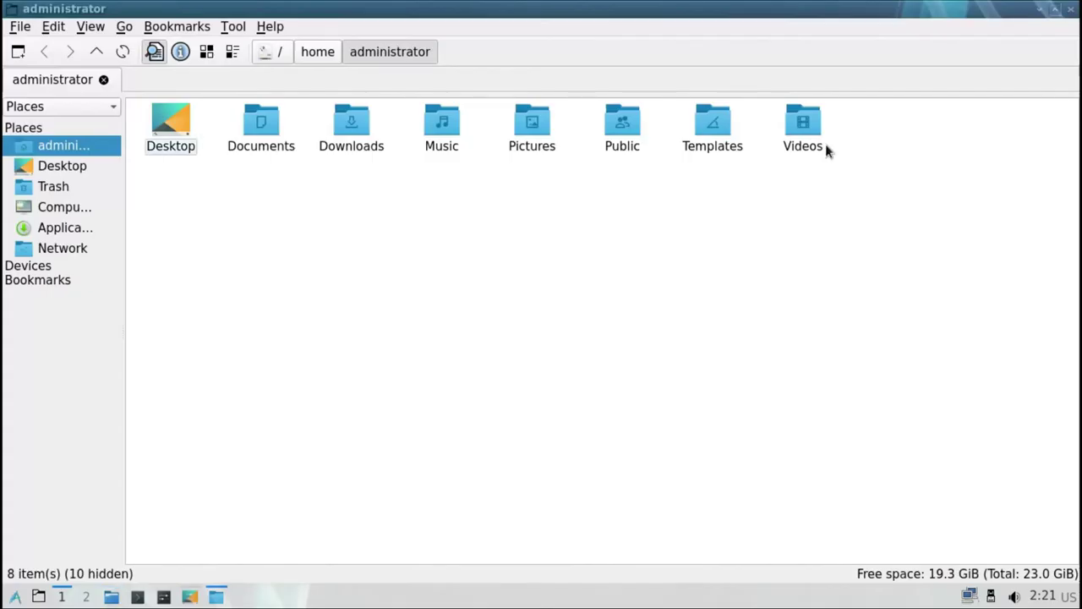
{"action": "left_click", "coordinate": [1076, 10]}
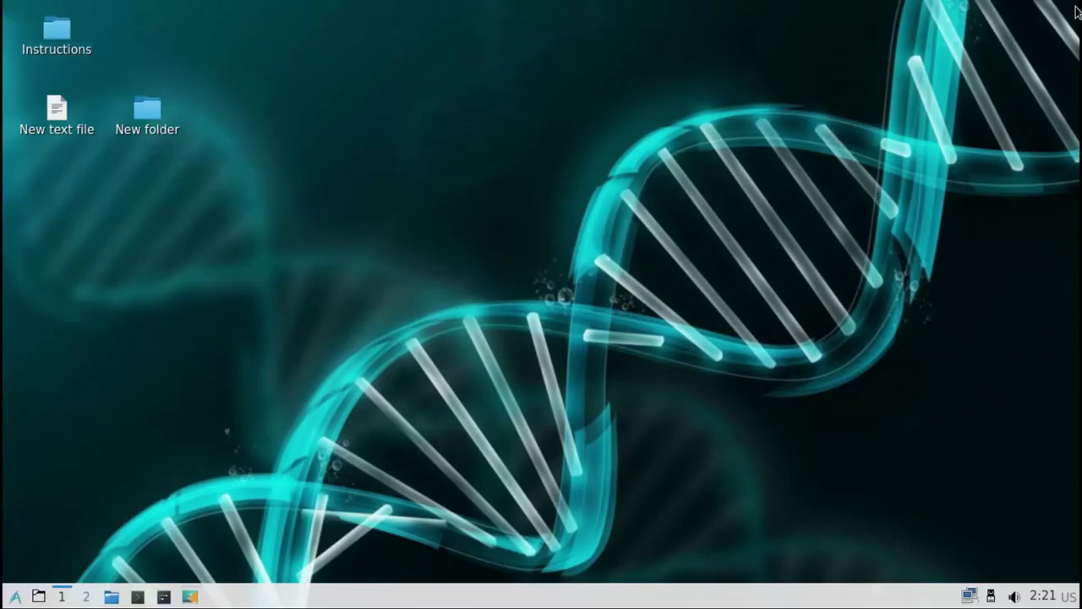
Browse the home subfolders in the quick directory list, and open the Music folder and close it.
{"action": "left_click", "coordinate": [38, 596]}
{"action": "left_click", "coordinate": [38, 597]}
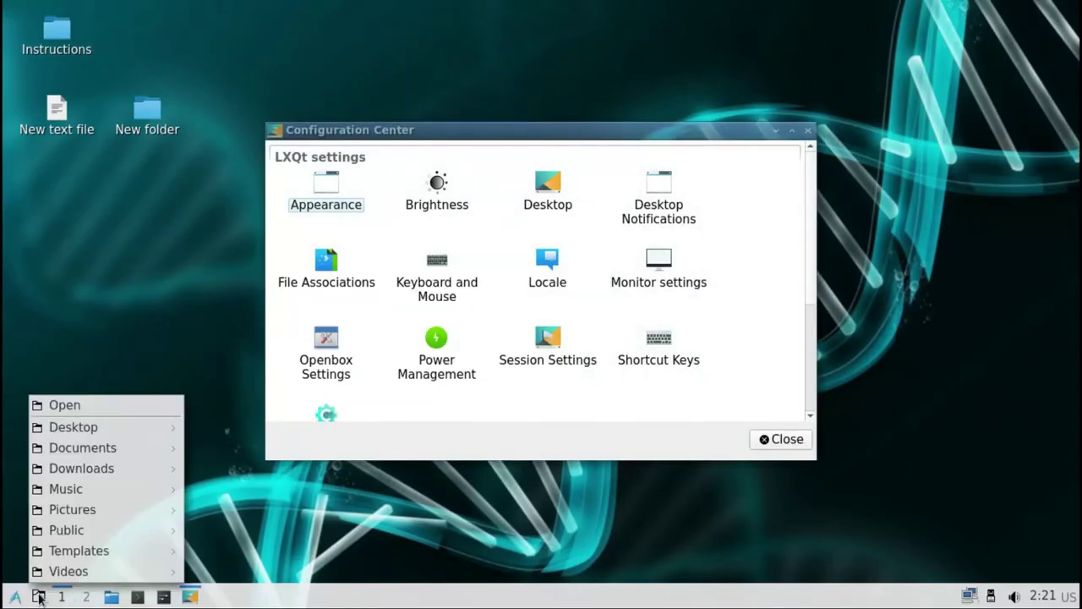
{"action": "mouse_move", "coordinate": [84, 436]}
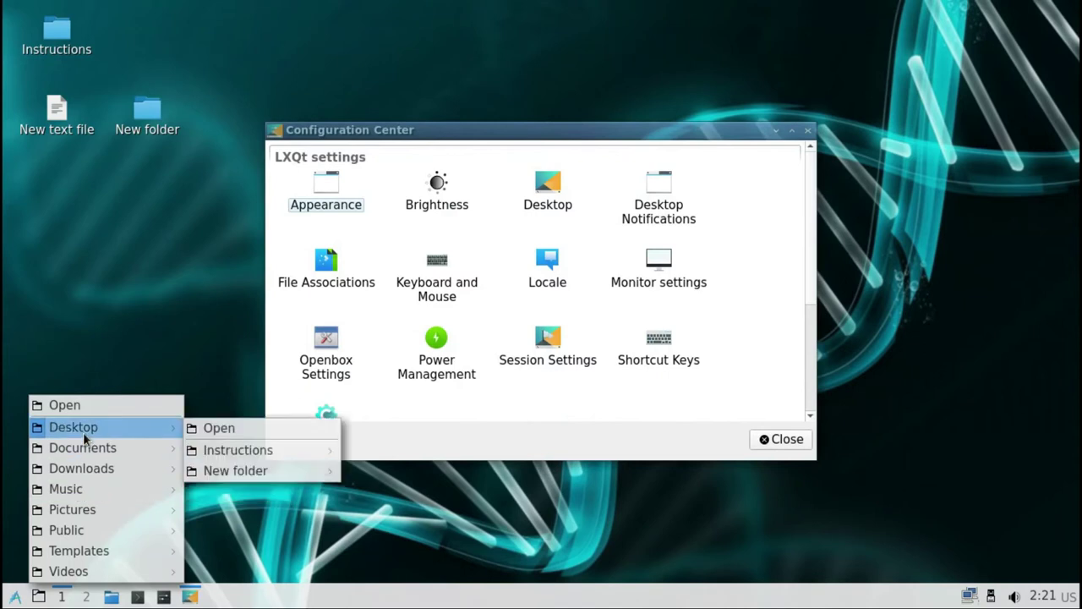
{"action": "mouse_move", "coordinate": [91, 488]}
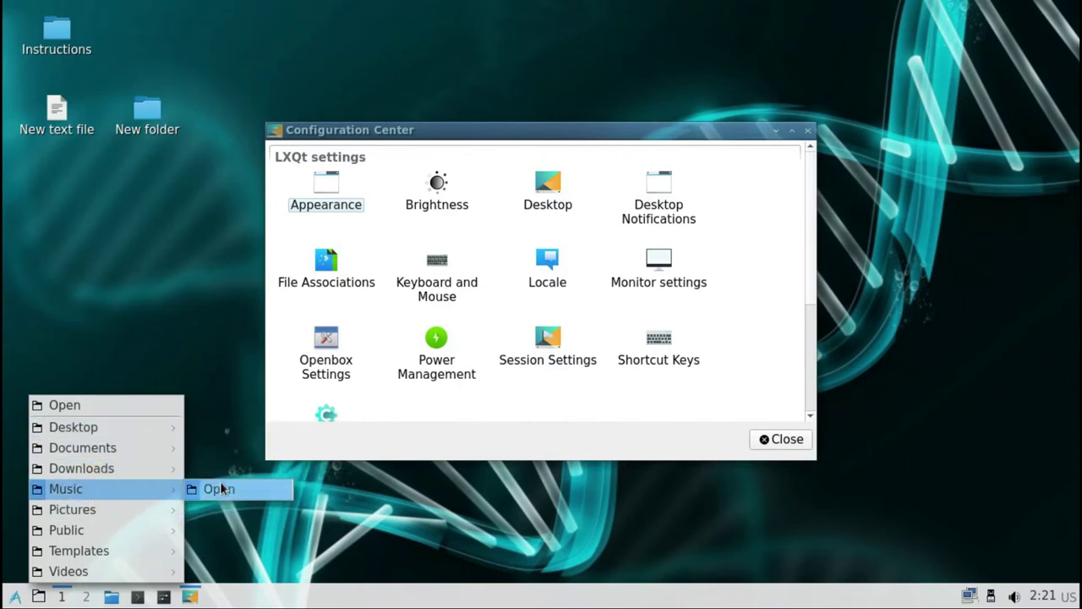
{"action": "left_click", "coordinate": [220, 488]}
{"action": "left_click", "coordinate": [1070, 8]}
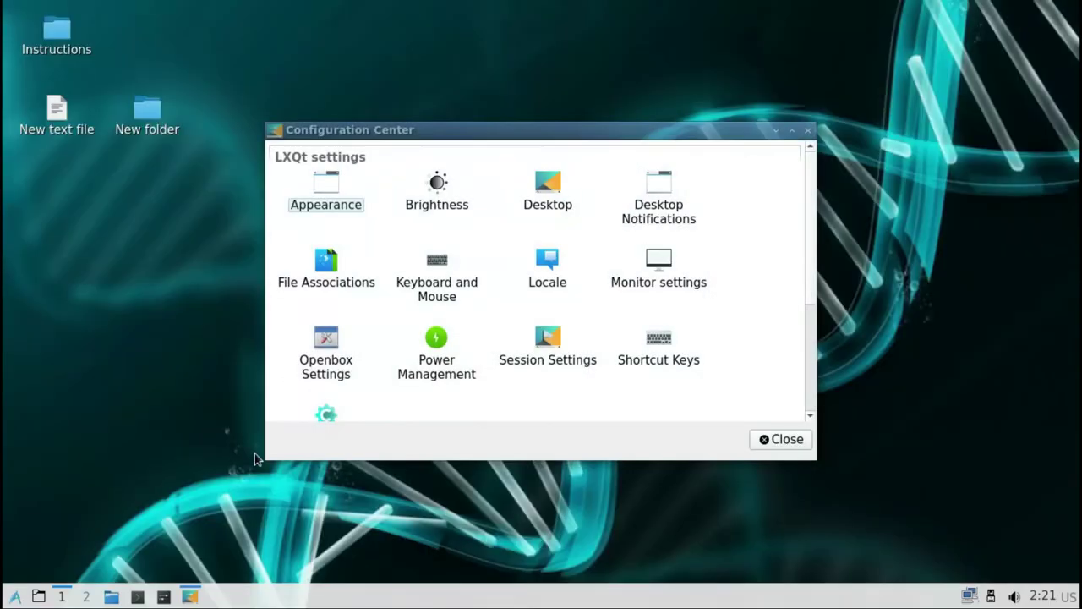
Browse the categories of installed applications, from Accessories through Internet and System Tools to Preferences.
{"action": "left_click", "coordinate": [15, 597]}
{"action": "mouse_move", "coordinate": [78, 357]}
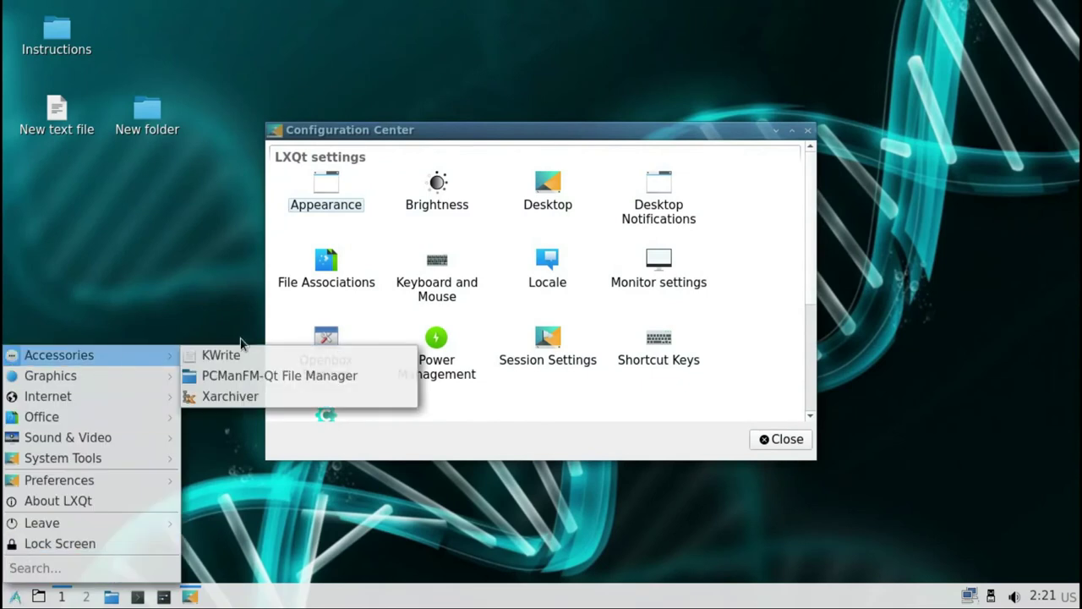
{"action": "mouse_move", "coordinate": [154, 398]}
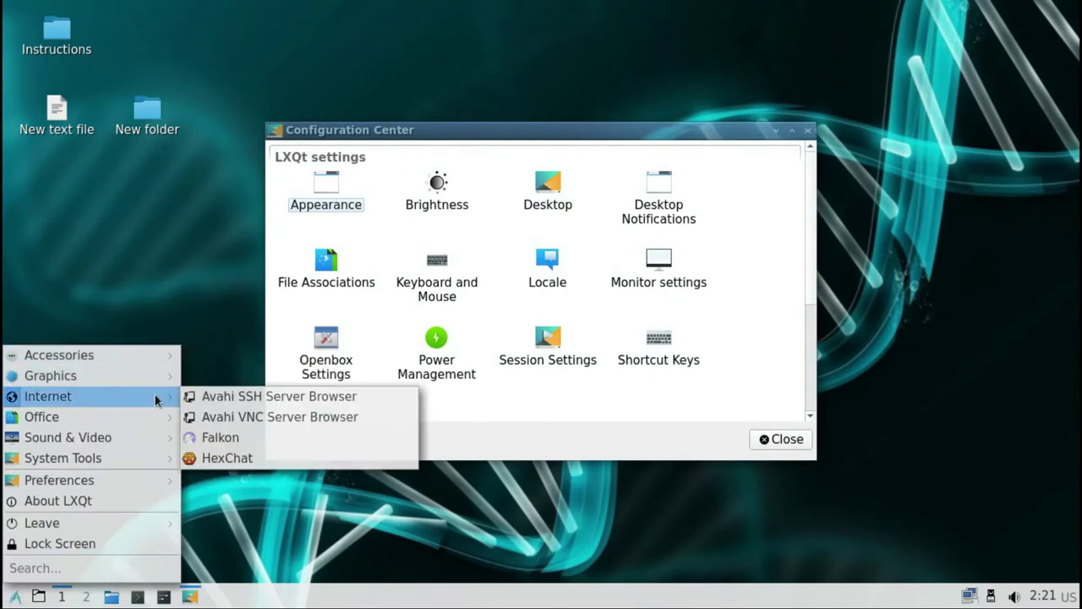
{"action": "mouse_move", "coordinate": [93, 441]}
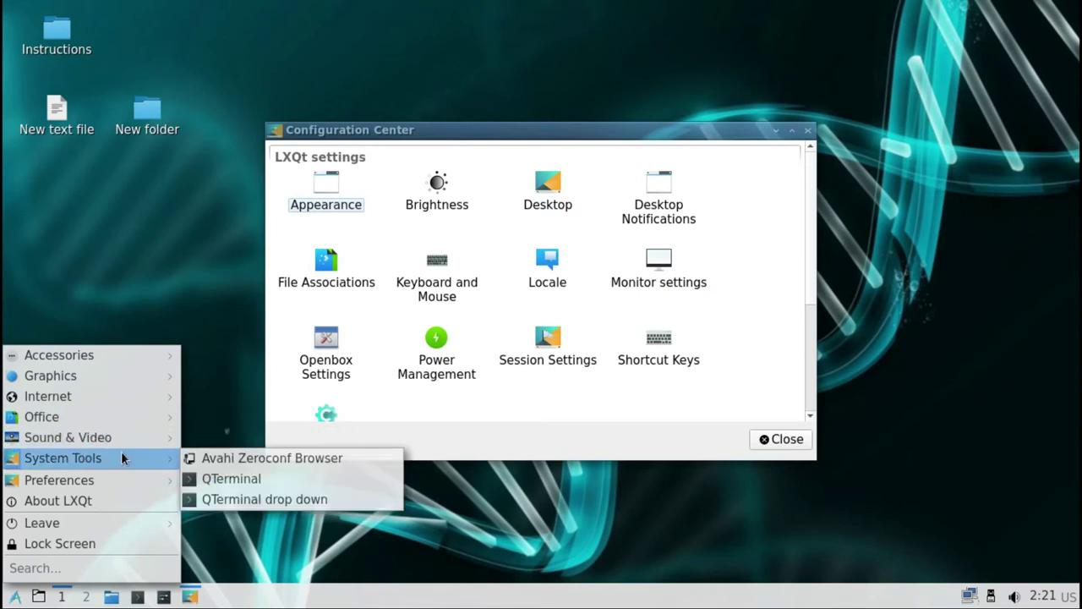
{"action": "mouse_move", "coordinate": [115, 484]}
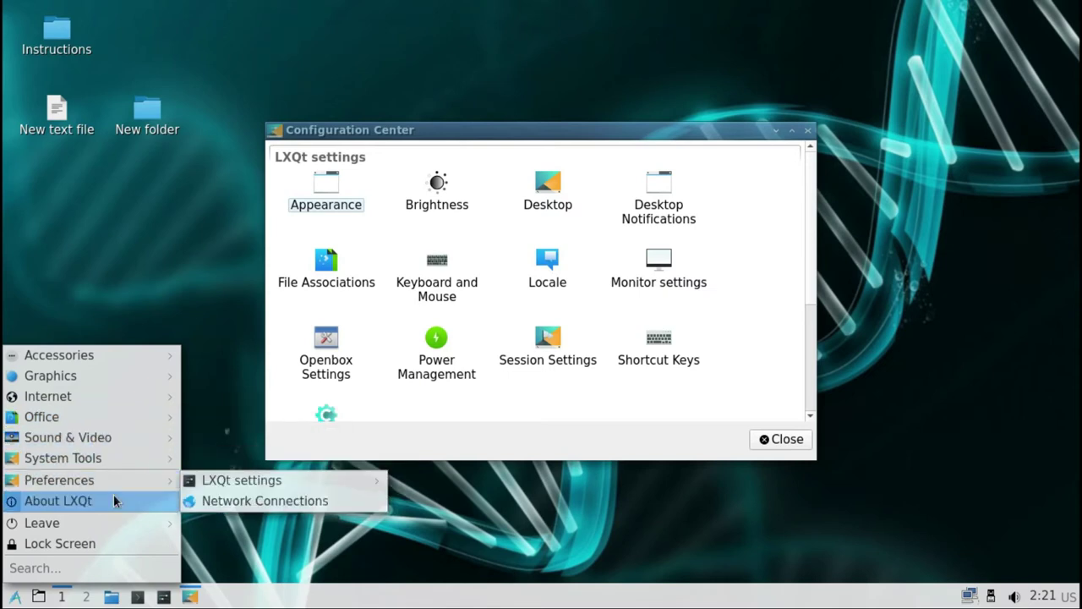
Add the Monitor settings launcher from the LXQt settings list to the panel's quick launch, and close the Monitor Settings window.
{"action": "mouse_move", "coordinate": [237, 482]}
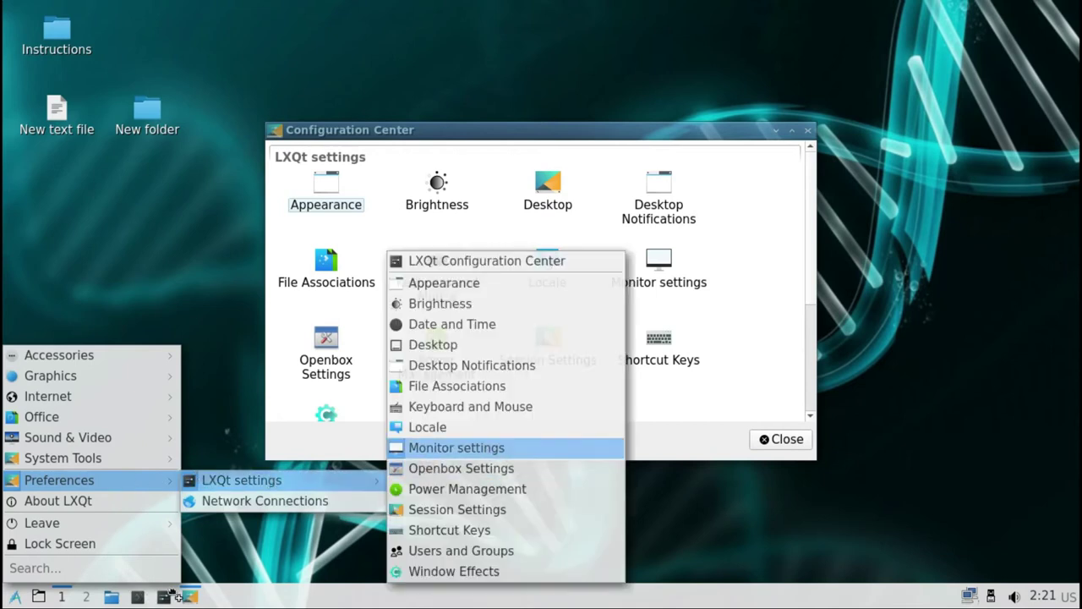
{"action": "key", "text": "Return"}
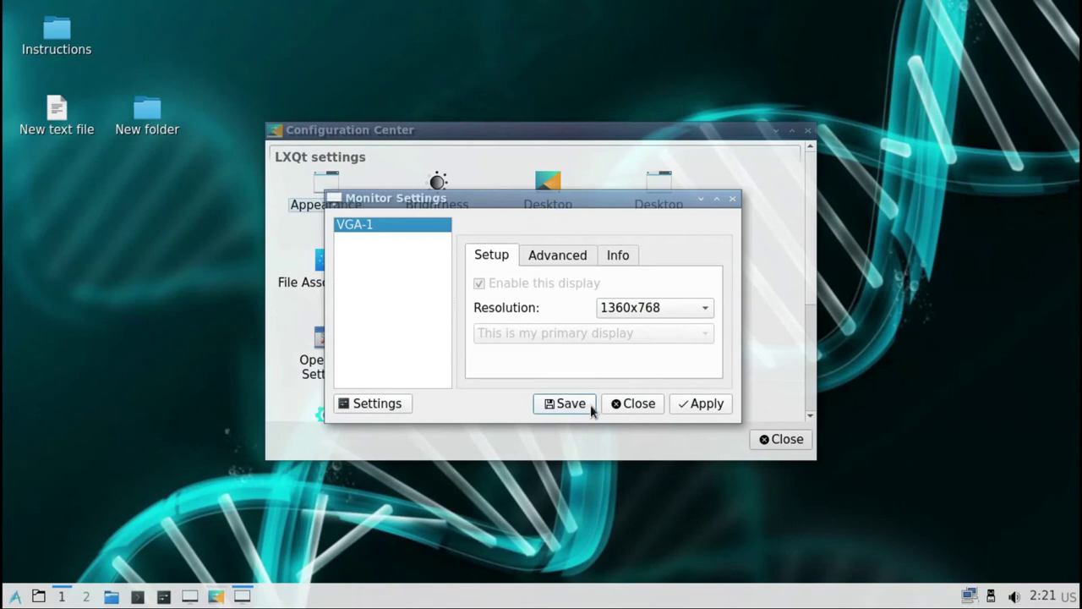
{"action": "left_click", "coordinate": [584, 409]}
Search the installed applications for "sys", and clear the search.
{"action": "left_click", "coordinate": [15, 596]}
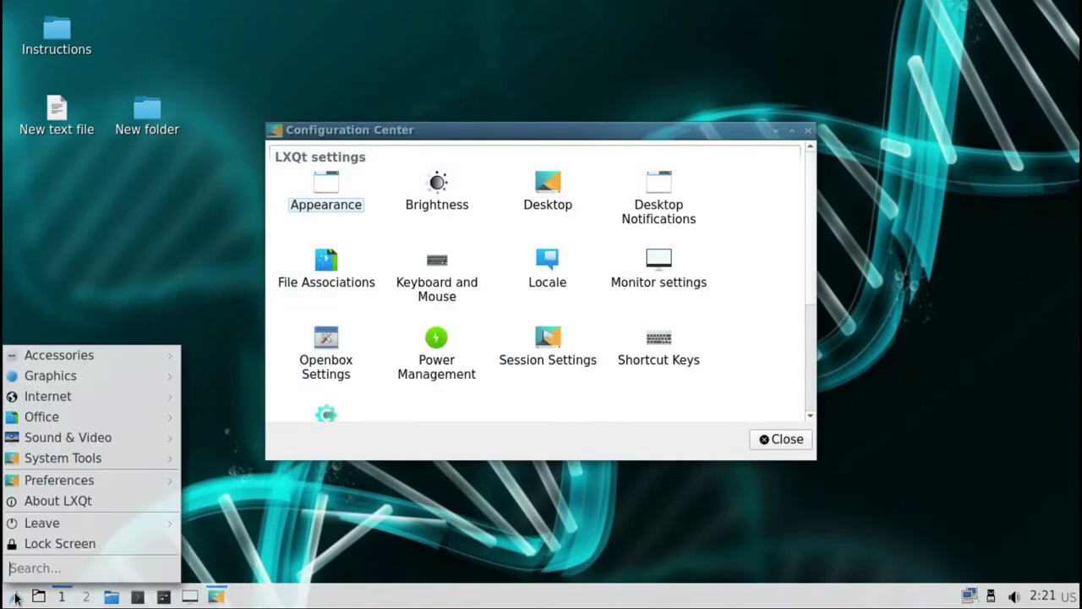
{"action": "type", "text": "sys"}
{"action": "key", "text": "BackSpace"}
{"action": "key", "text": "BackSpace"}
{"action": "key", "text": "BackSpace"}
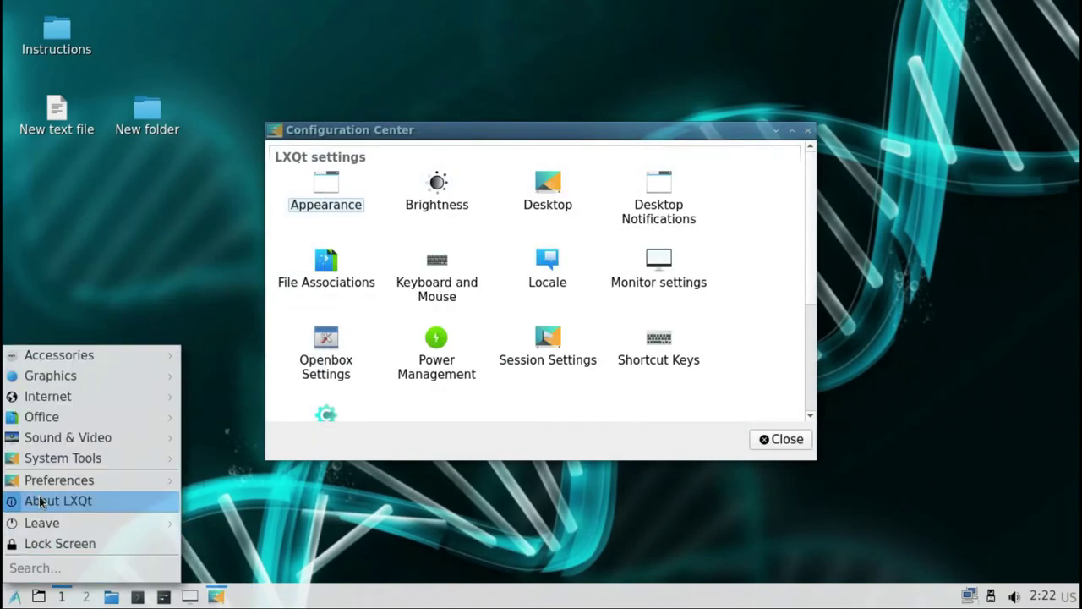
View the Authors, Translations and Technical Info sections of About LXQt, and close the window.
{"action": "left_click", "coordinate": [36, 500]}
{"action": "left_click", "coordinate": [393, 171]}
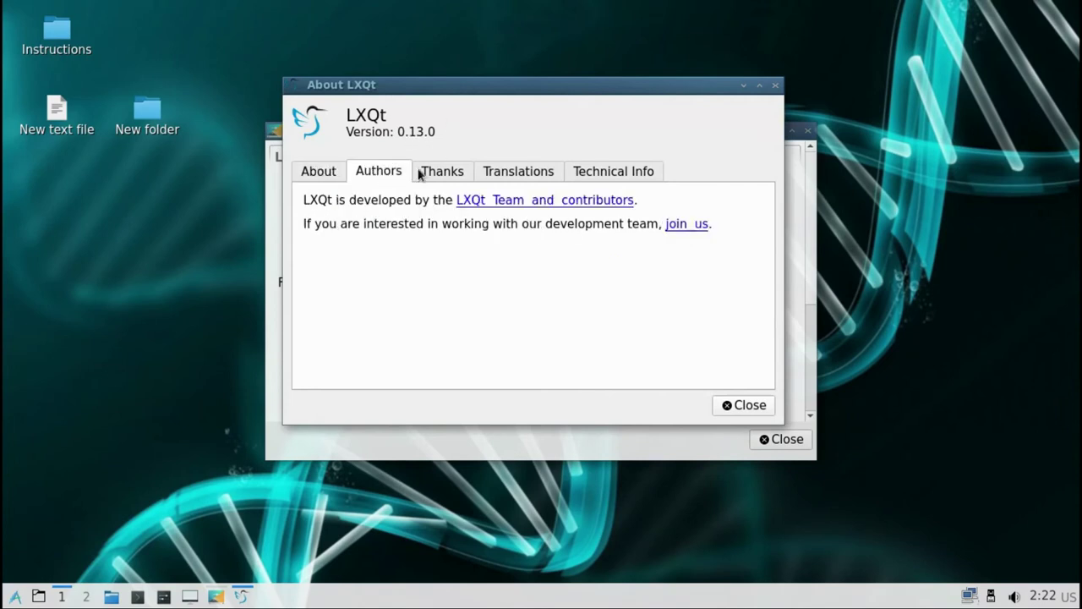
{"action": "left_click", "coordinate": [519, 172]}
{"action": "left_click", "coordinate": [613, 169]}
{"action": "left_click", "coordinate": [780, 88]}
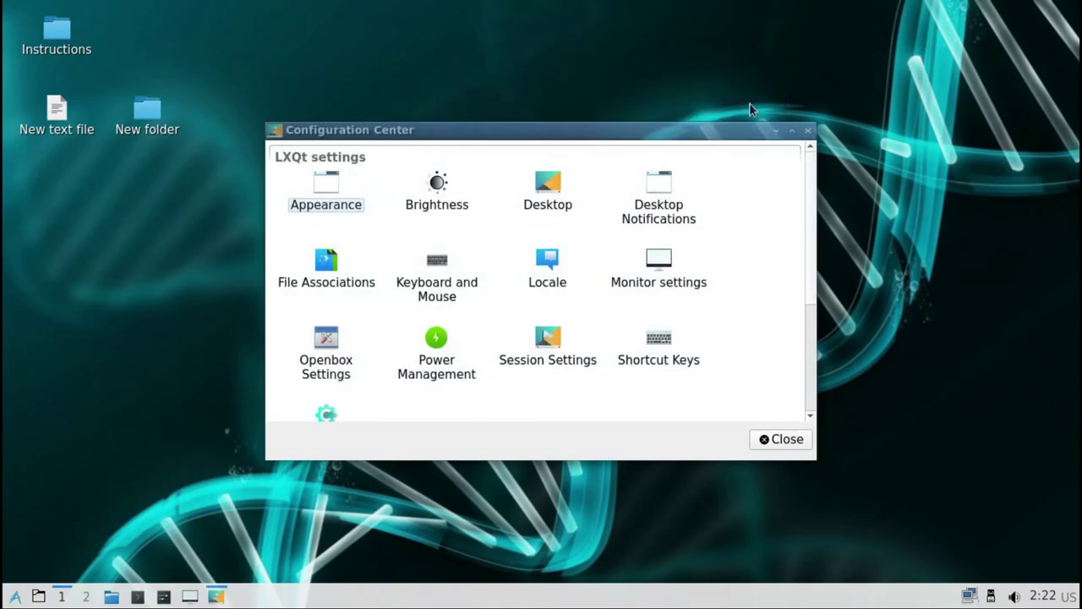
View the available Leave options, and try to lock the screen.
{"action": "left_click", "coordinate": [15, 596]}
{"action": "mouse_move", "coordinate": [42, 523]}
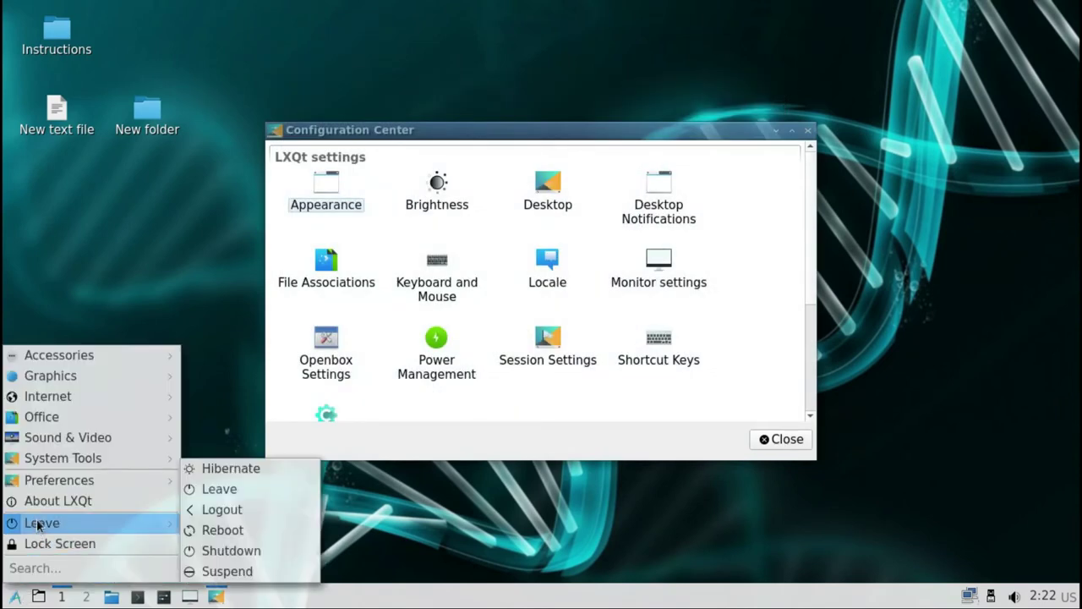
{"action": "left_click", "coordinate": [227, 570]}
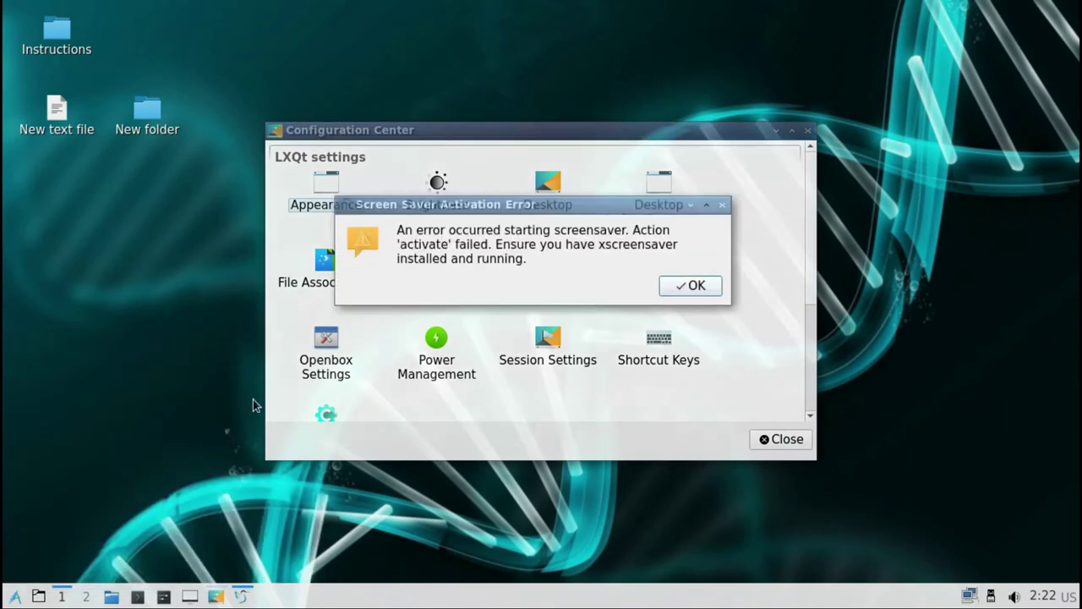
{"action": "left_click", "coordinate": [689, 285]}
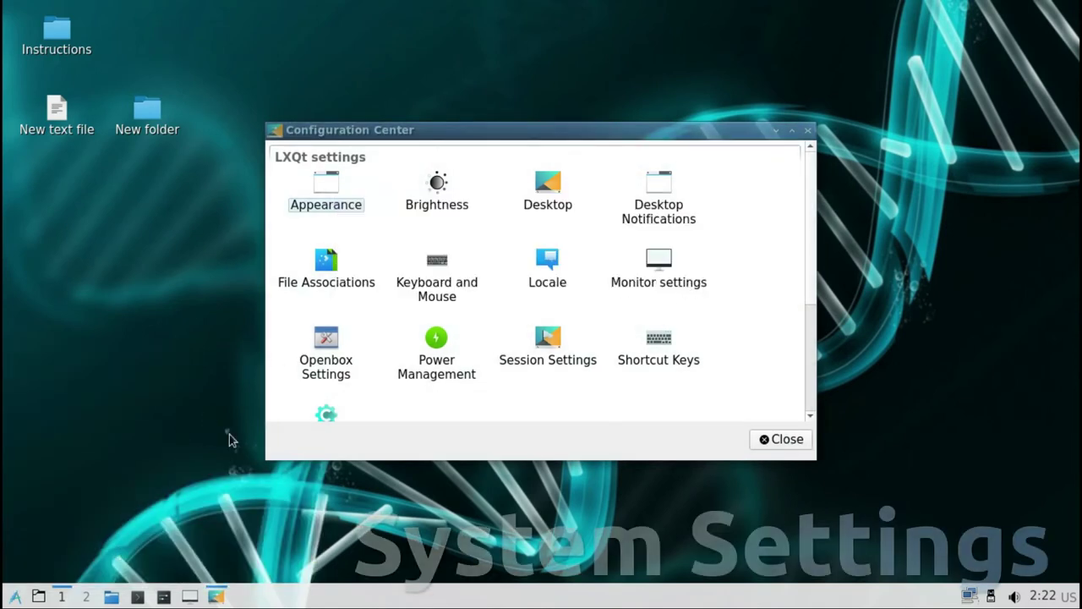
Maximise the Configuration Center, and try the Windows widget style in the Appearance settings before reselecting Fusion.
{"action": "left_click_drag", "start_coordinate": [543, 1], "coordinate": [734, 5]}
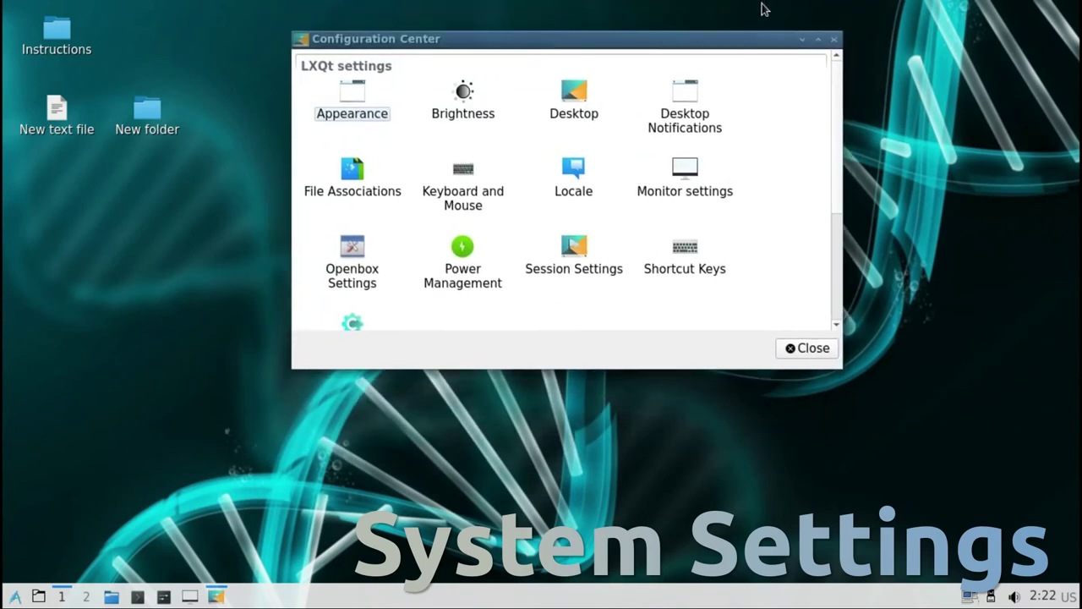
{"action": "left_click", "coordinate": [820, 42]}
{"action": "double_click", "coordinate": [66, 57]}
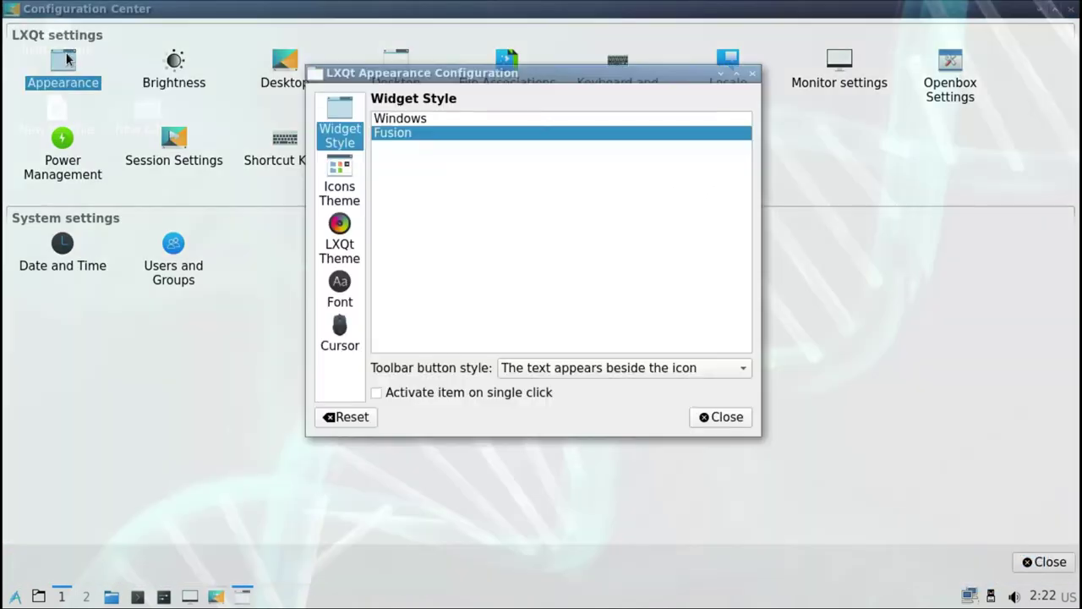
{"action": "left_click", "coordinate": [399, 119]}
{"action": "left_click", "coordinate": [399, 132]}
Try the Breeze Dark icon theme, and reselect the Breeze icon theme.
{"action": "left_click", "coordinate": [333, 169]}
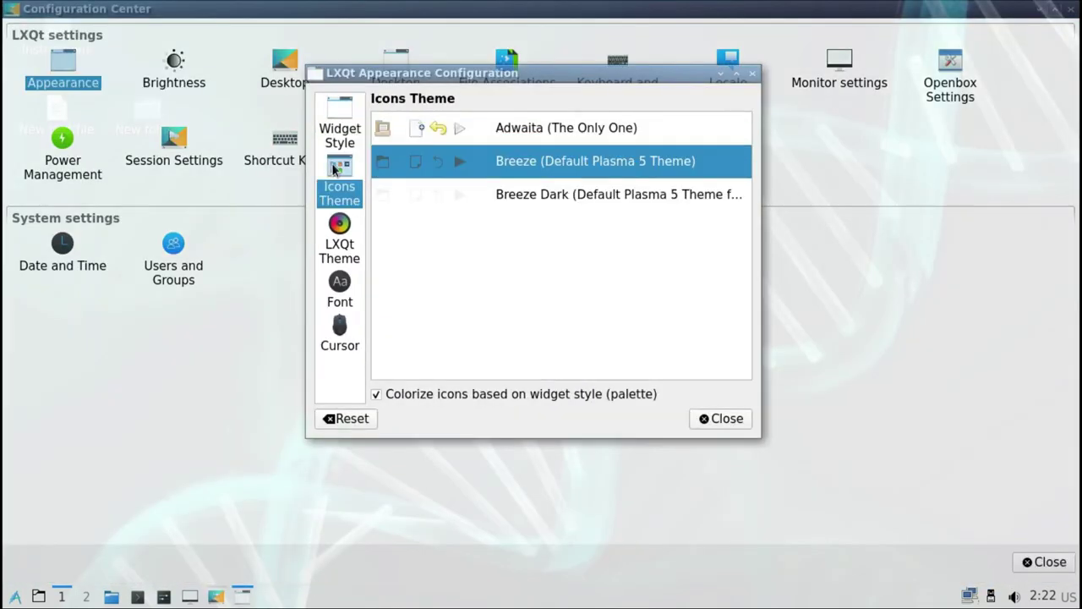
{"action": "left_click", "coordinate": [415, 195]}
{"action": "left_click", "coordinate": [415, 161]}
Set the LXQt theme to Dark, then view the Font and Cursor settings and close the Appearance configuration.
{"action": "left_click", "coordinate": [325, 222]}
{"action": "left_click", "coordinate": [412, 169]}
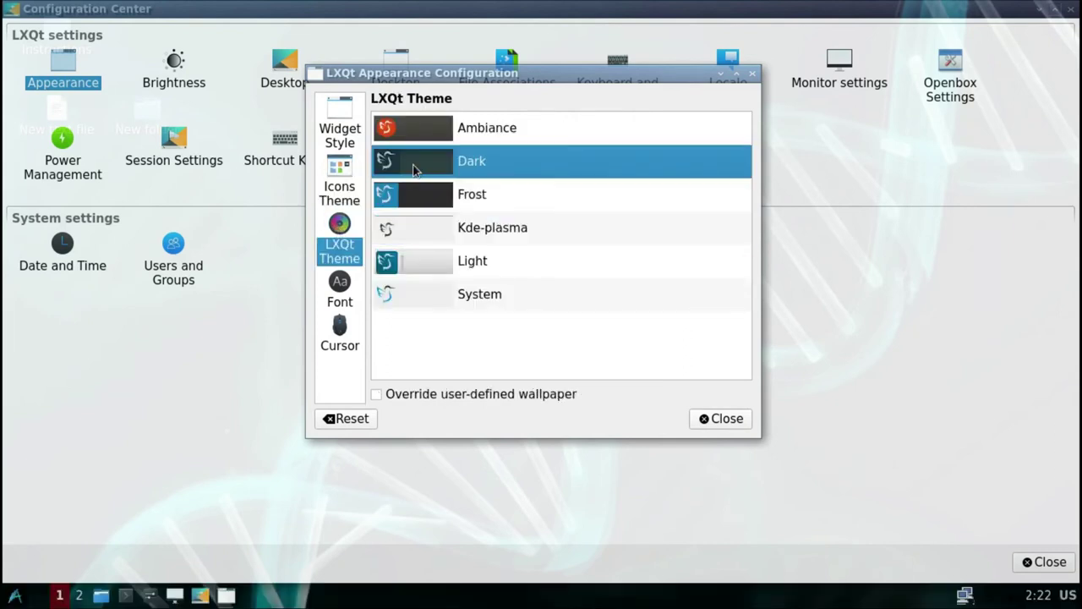
{"action": "left_click", "coordinate": [339, 287]}
{"action": "left_click", "coordinate": [339, 334]}
{"action": "left_click", "coordinate": [751, 73]}
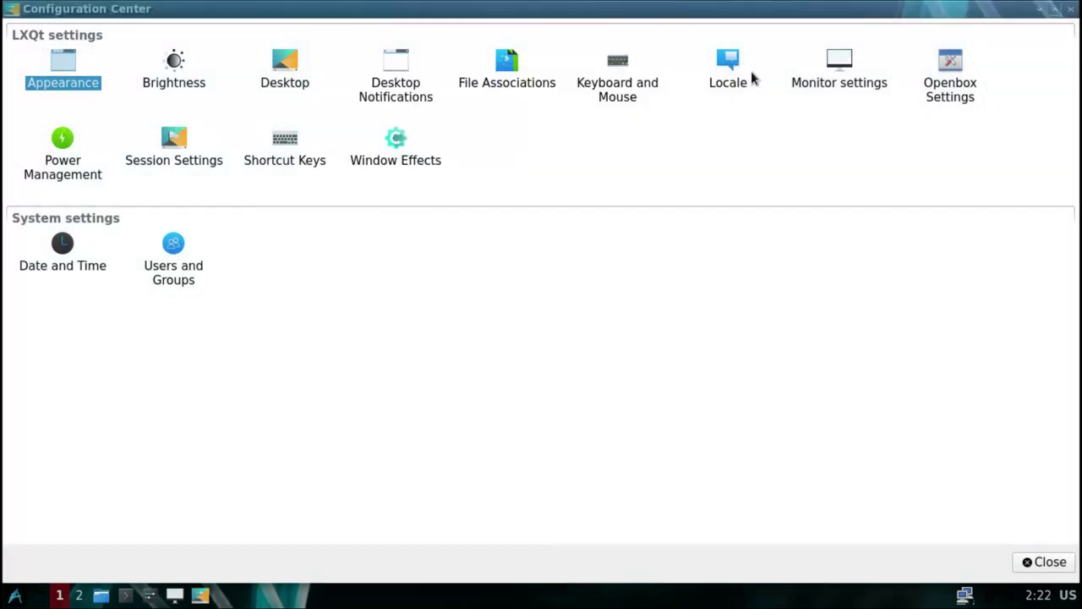
View the Brightness settings and the General and Advanced desktop preferences, leaving both without applying changes.
{"action": "left_click", "coordinate": [173, 78]}
{"action": "double_click", "coordinate": [175, 68]}
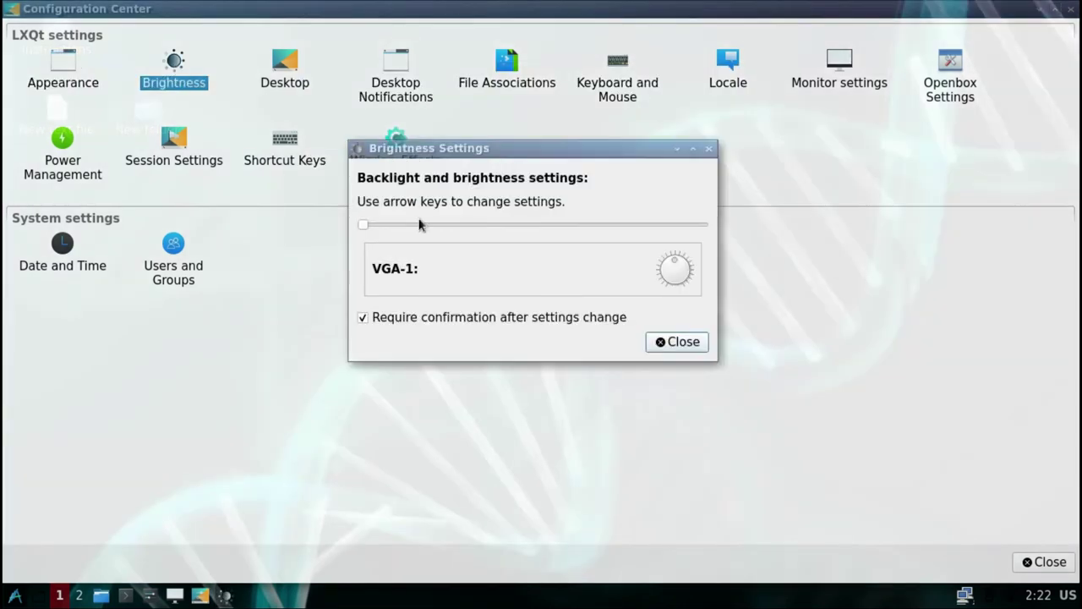
{"action": "left_click", "coordinate": [676, 340]}
{"action": "double_click", "coordinate": [285, 67]}
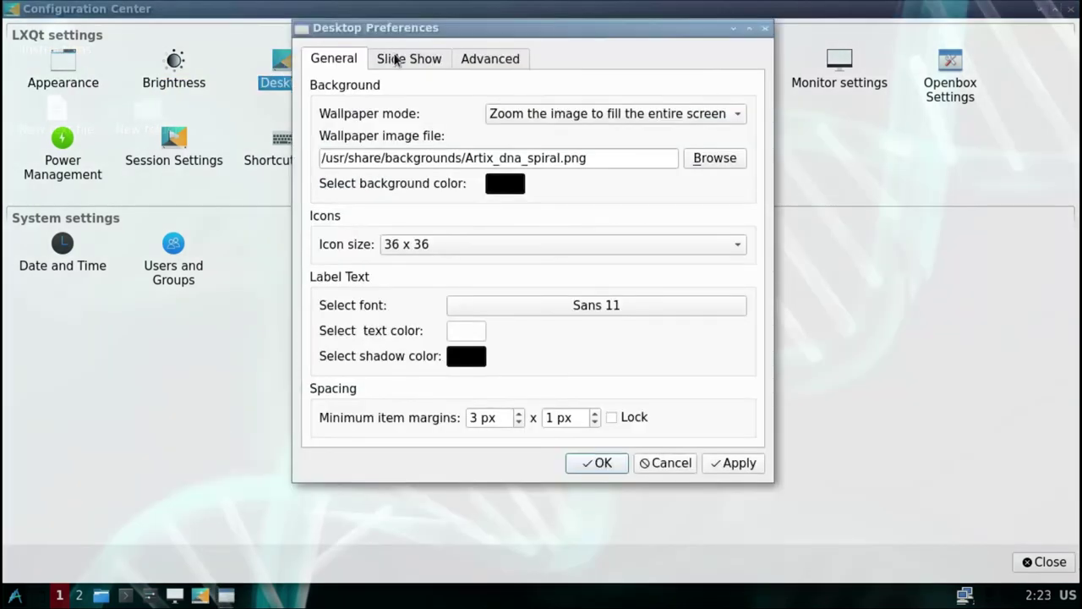
{"action": "left_click", "coordinate": [491, 57]}
{"action": "left_click", "coordinate": [668, 463]}
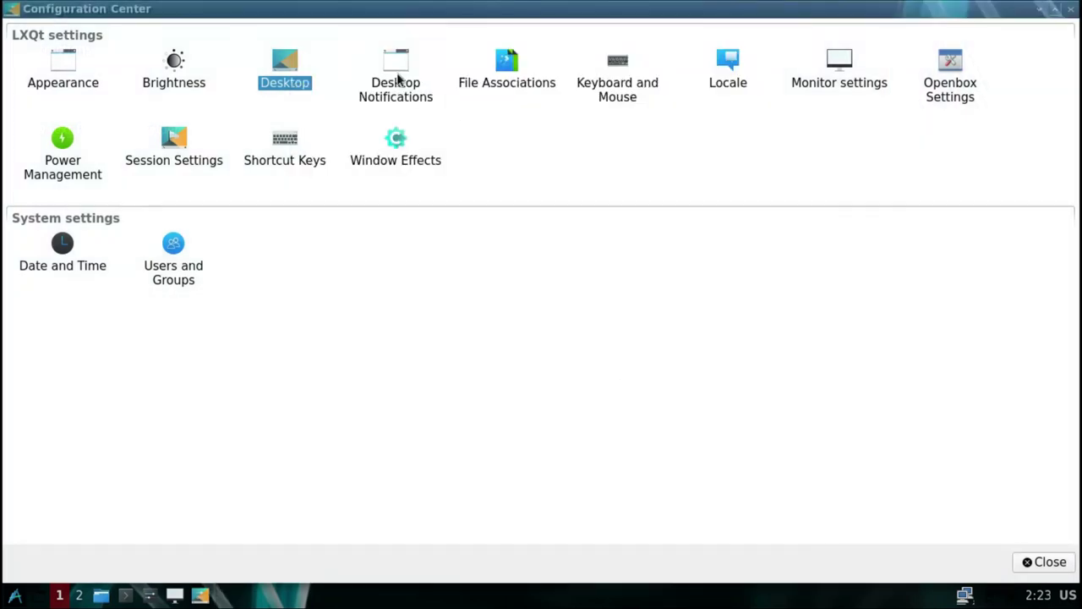
View the Desktop Notifications settings and the list of application types in File Associations, closing each window.
{"action": "double_click", "coordinate": [397, 78]}
{"action": "left_click", "coordinate": [397, 226]}
{"action": "left_click", "coordinate": [701, 110]}
{"action": "double_click", "coordinate": [497, 66]}
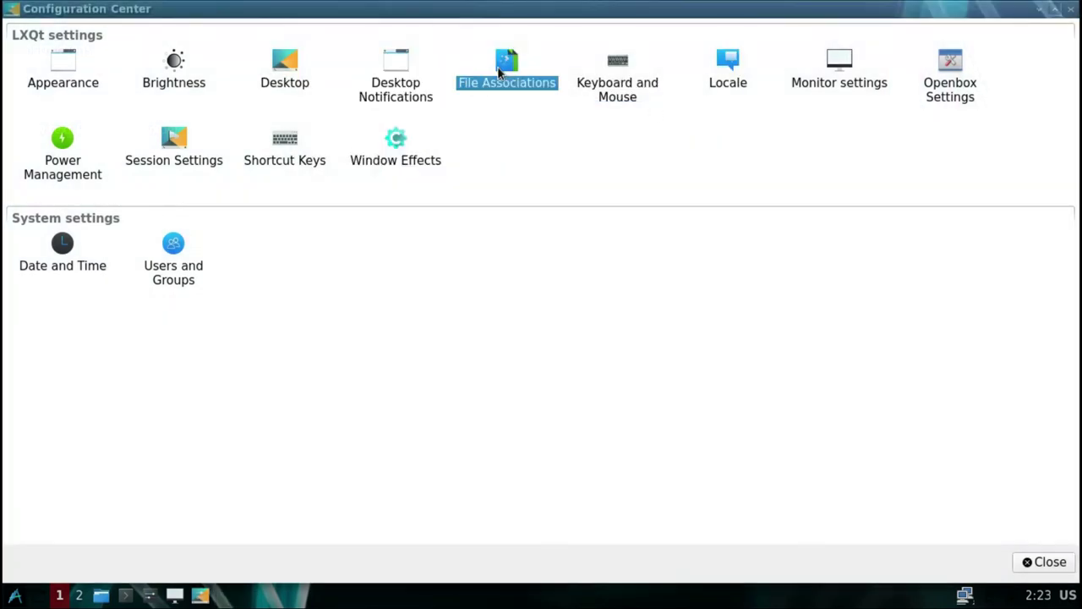
{"action": "left_click", "coordinate": [328, 159]}
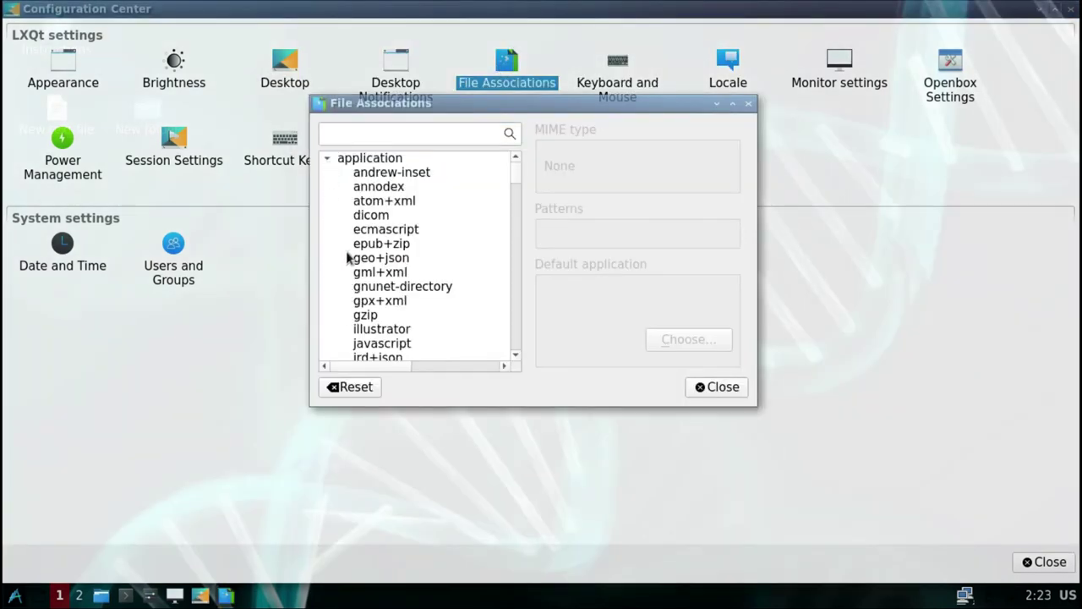
{"action": "left_click", "coordinate": [748, 103]}
View the Cursor, Keyboard and Keyboard Layout settings, cancel adding a keyboard layout, and close the window.
{"action": "double_click", "coordinate": [637, 79]}
{"action": "left_click", "coordinate": [343, 188]}
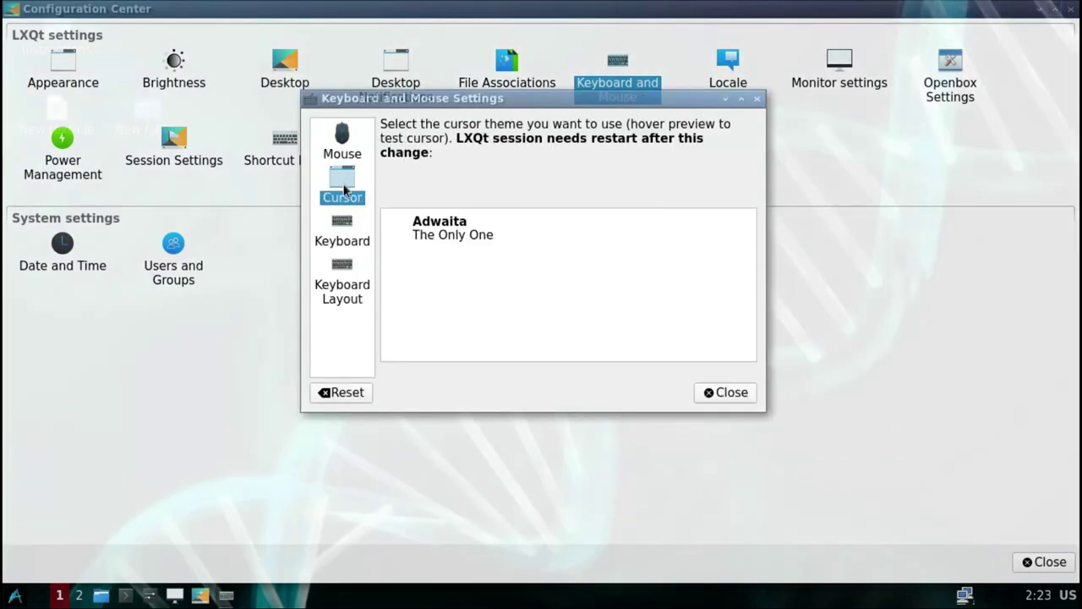
{"action": "left_click", "coordinate": [342, 228]}
{"action": "left_click", "coordinate": [343, 279]}
{"action": "left_click", "coordinate": [725, 146]}
{"action": "key", "text": "Escape"}
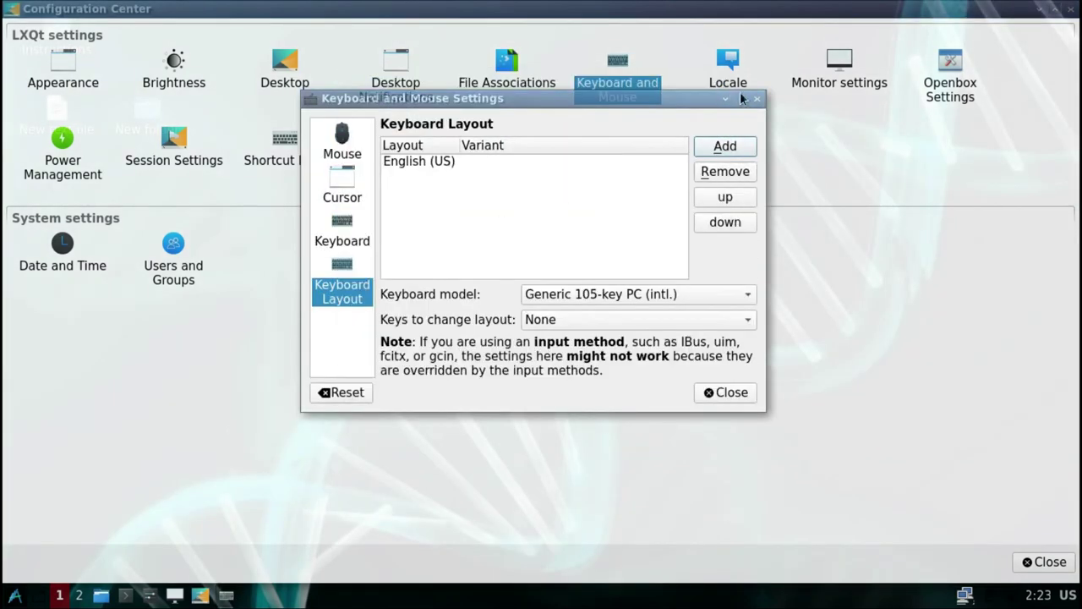
{"action": "left_click", "coordinate": [759, 99]}
View the Locale configuration and the Advanced and Info sections of the monitor settings, closing each window.
{"action": "left_click", "coordinate": [730, 87]}
{"action": "double_click", "coordinate": [729, 84]}
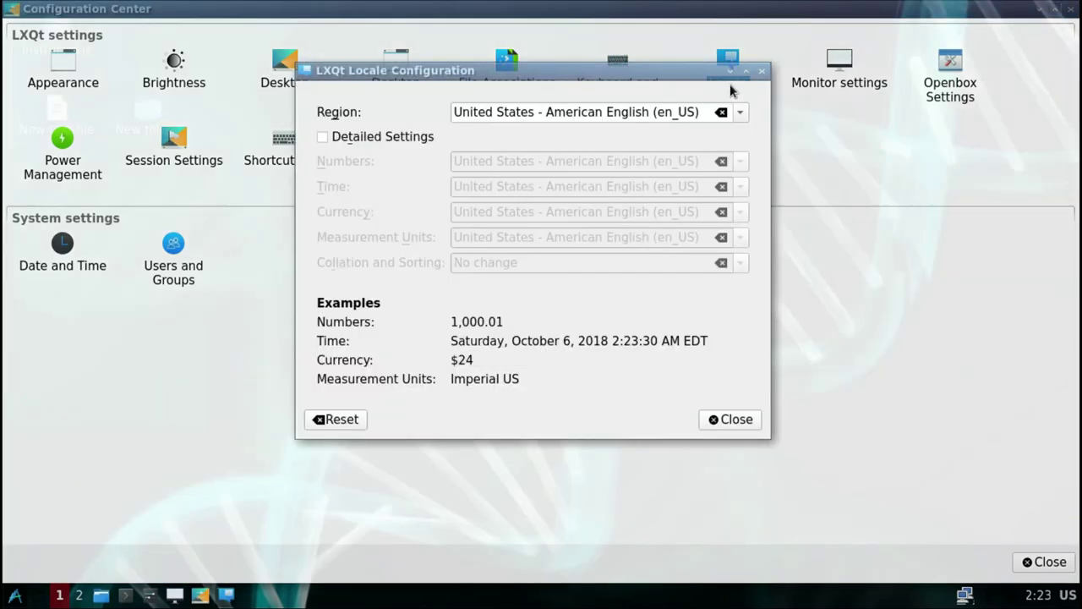
{"action": "left_click", "coordinate": [752, 69]}
{"action": "double_click", "coordinate": [845, 70]}
{"action": "left_click", "coordinate": [575, 255]}
{"action": "left_click", "coordinate": [618, 255]}
{"action": "left_click", "coordinate": [732, 198]}
View the Openbox preferences for theme, appearance, window moving, desktops, margins and dock, and close the window.
{"action": "double_click", "coordinate": [949, 72]}
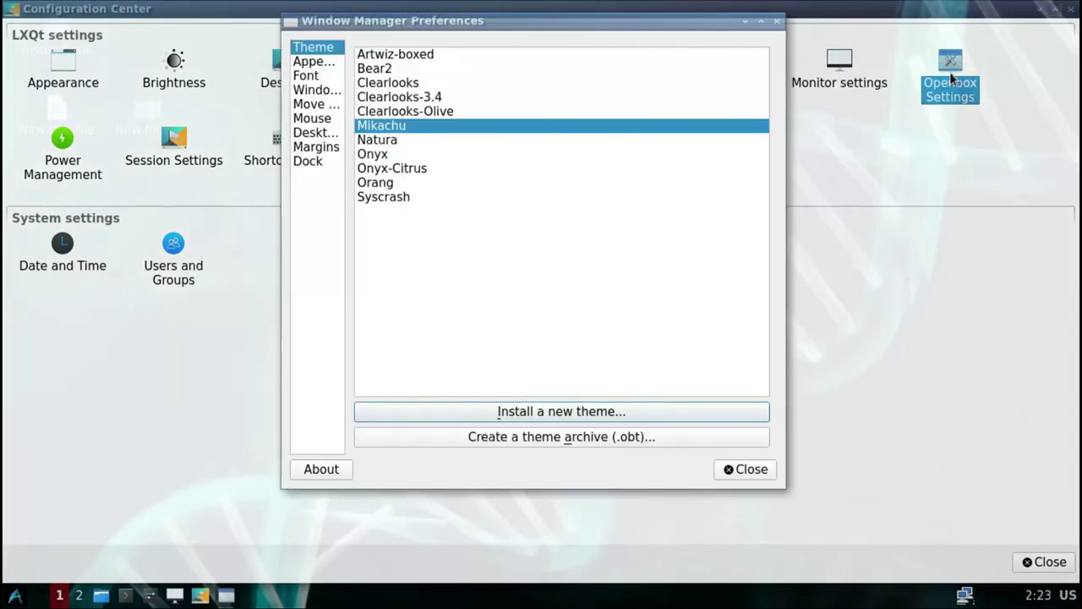
{"action": "left_click", "coordinate": [325, 64]}
{"action": "left_click", "coordinate": [315, 104]}
{"action": "left_click", "coordinate": [315, 132]}
{"action": "left_click", "coordinate": [320, 147]}
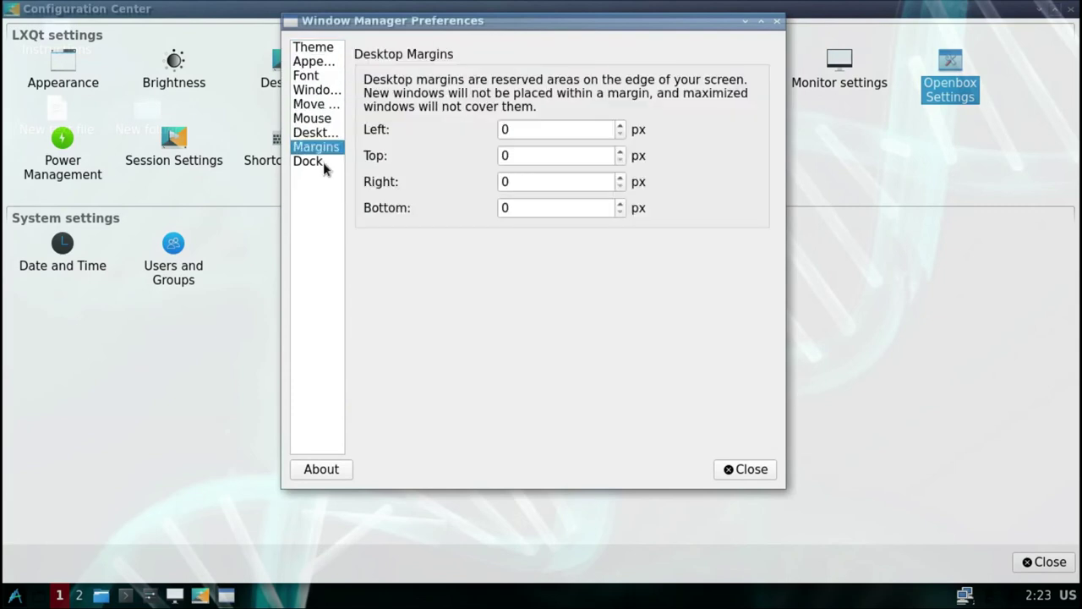
{"action": "left_click", "coordinate": [323, 162]}
{"action": "left_click", "coordinate": [774, 21]}
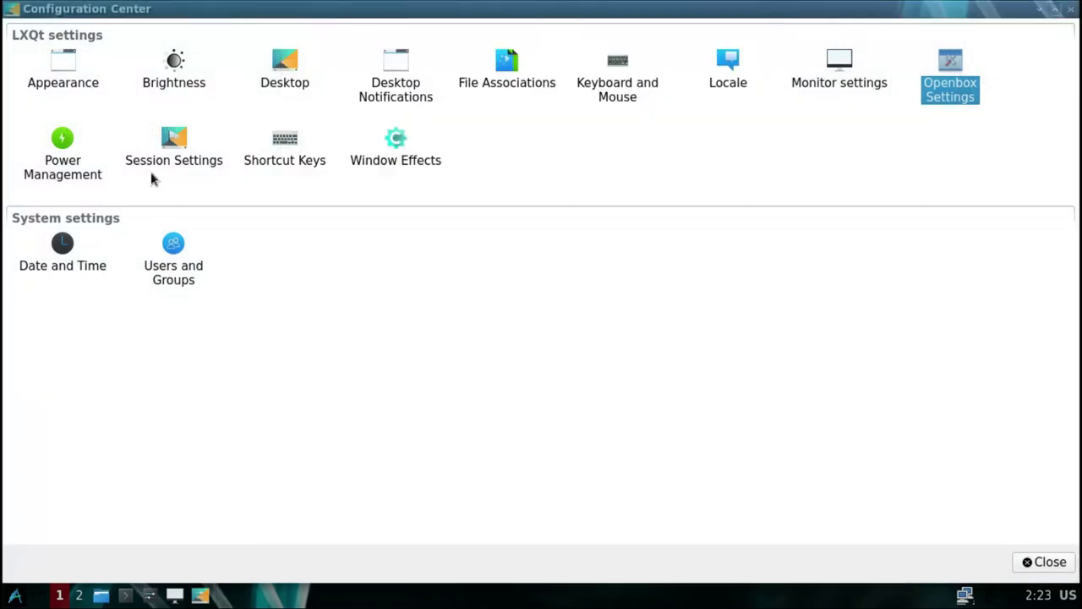
View the Battery, Lid and Idle power management settings, trying the Lid options, and close the window.
{"action": "double_click", "coordinate": [73, 160]}
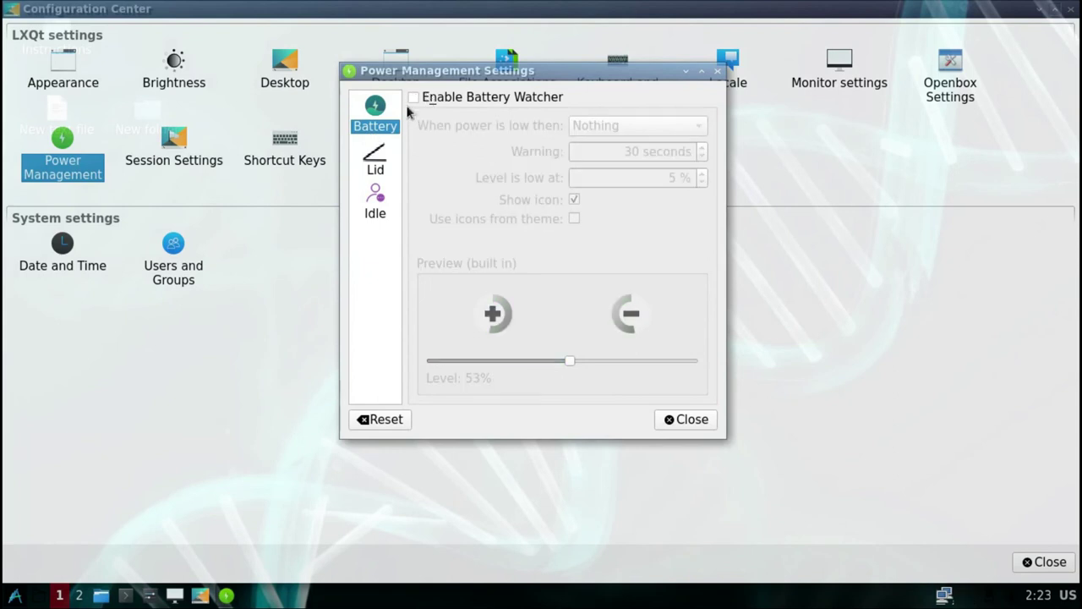
{"action": "left_click", "coordinate": [375, 159]}
{"action": "left_click", "coordinate": [425, 97]}
{"action": "left_click", "coordinate": [558, 158]}
{"action": "left_click", "coordinate": [558, 158]}
{"action": "left_click", "coordinate": [553, 181]}
{"action": "left_click", "coordinate": [419, 105]}
{"action": "left_click", "coordinate": [414, 98]}
{"action": "left_click", "coordinate": [373, 207]}
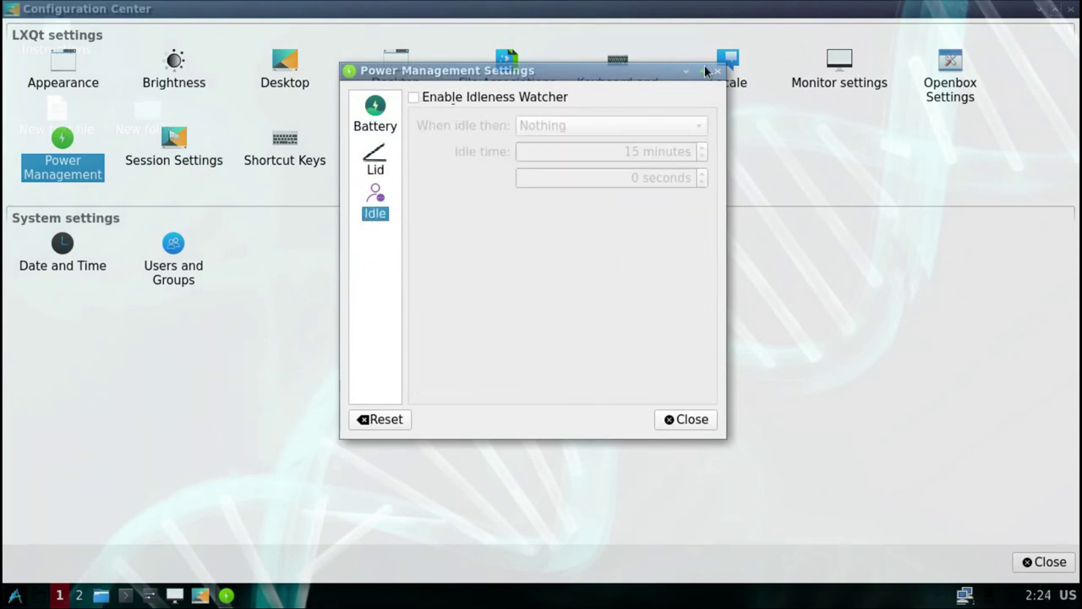
{"action": "left_click", "coordinate": [717, 71]}
View the Default Applications and Autostart session settings, and cancel adding an autostart entry.
{"action": "double_click", "coordinate": [169, 162]}
{"action": "left_click", "coordinate": [378, 142]}
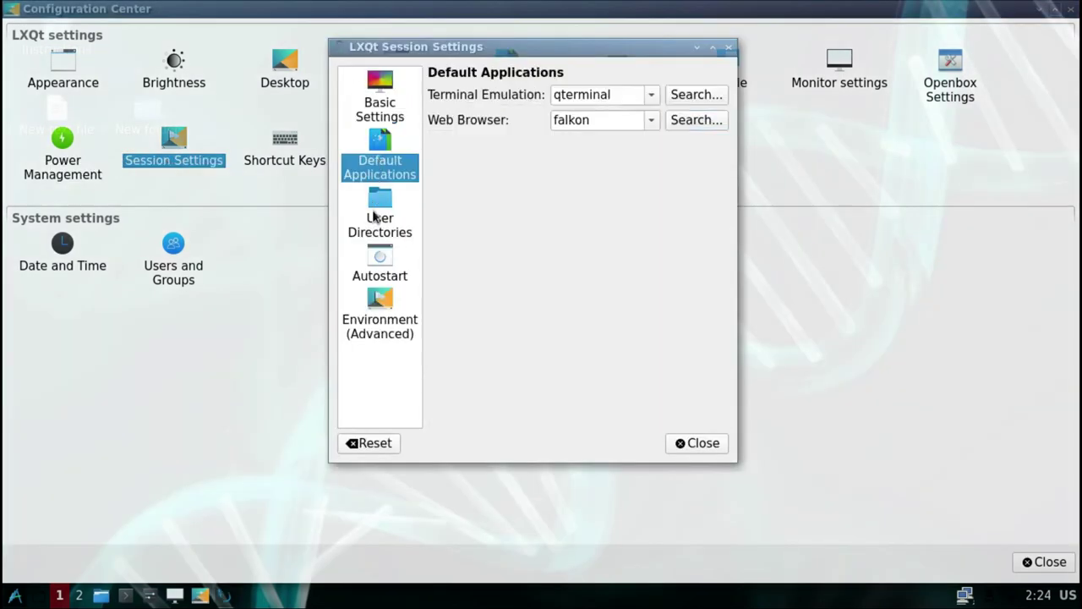
{"action": "left_click", "coordinate": [380, 269]}
{"action": "left_click", "coordinate": [695, 101]}
{"action": "left_click", "coordinate": [612, 311]}
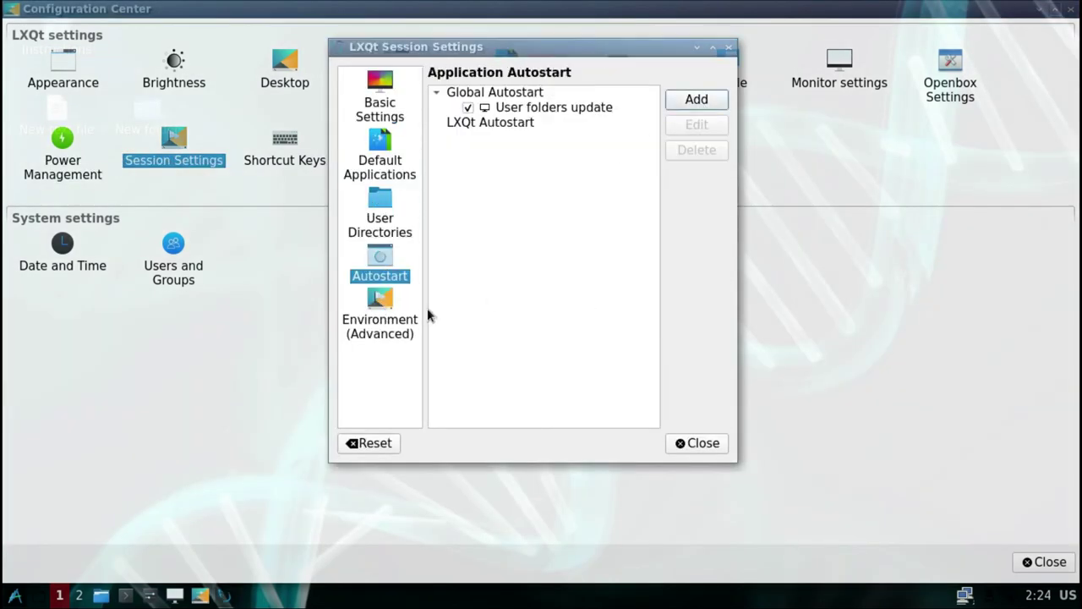
Try adding and deleting variables in the Environment (Advanced) session settings, and close the window.
{"action": "left_click", "coordinate": [380, 322]}
{"action": "left_click", "coordinate": [688, 103]}
{"action": "left_click", "coordinate": [702, 100]}
{"action": "left_click", "coordinate": [688, 129]}
{"action": "left_click", "coordinate": [688, 128]}
{"action": "left_click", "coordinate": [728, 48]}
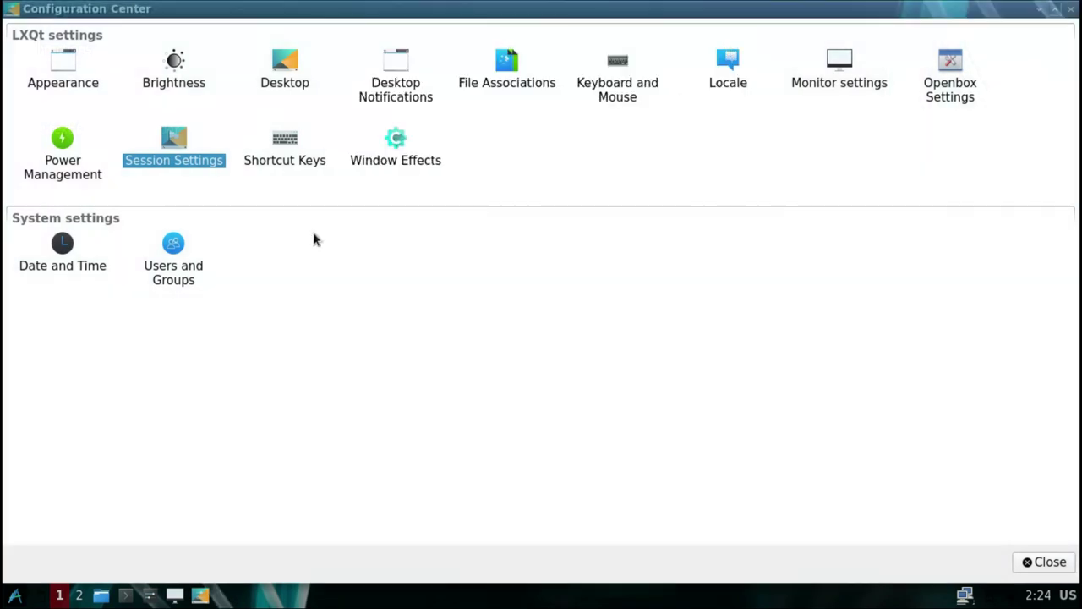
View the Shortcut Keys list and the form for adding an action, and close both without adding one.
{"action": "left_click", "coordinate": [292, 161]}
{"action": "left_click", "coordinate": [782, 157]}
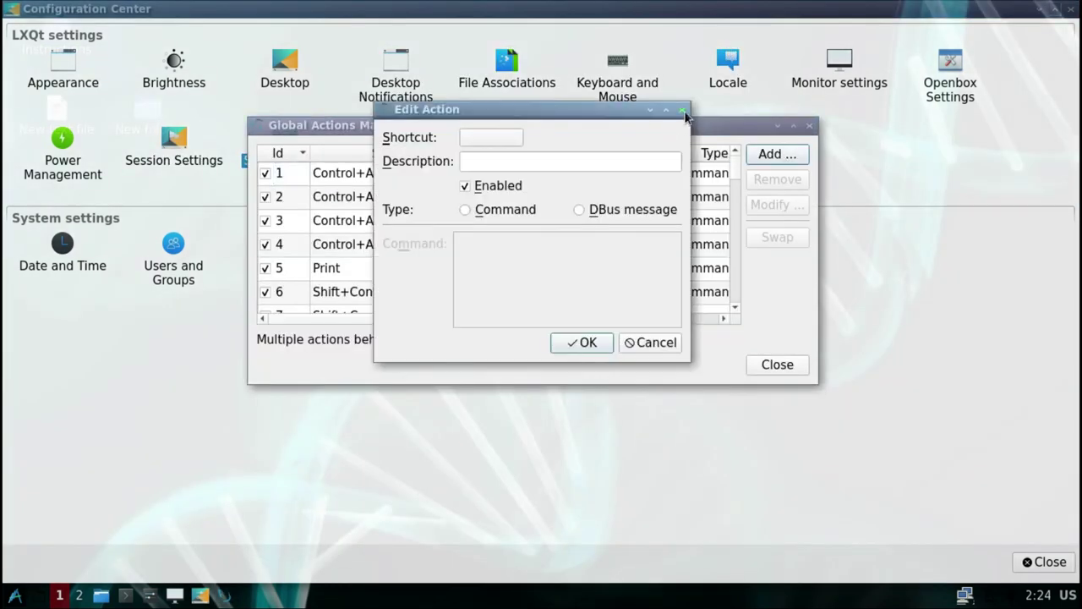
{"action": "left_click", "coordinate": [683, 110]}
{"action": "left_click", "coordinate": [809, 126]}
View the Window Effects settings and the Timezone list in Date and Time, closing each window.
{"action": "left_click", "coordinate": [377, 169]}
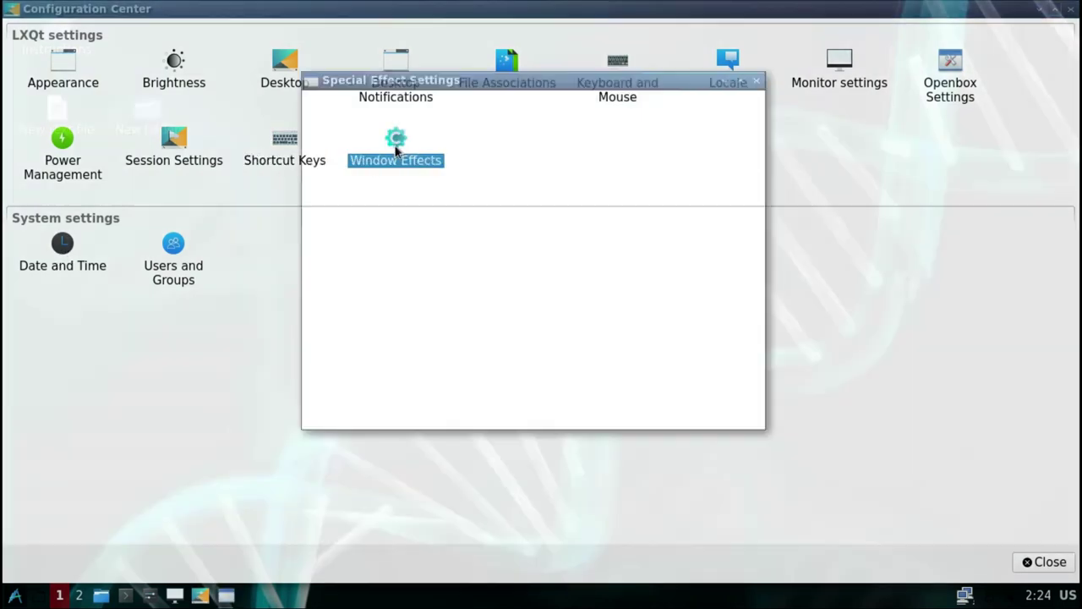
{"action": "left_click", "coordinate": [471, 113]}
{"action": "left_click", "coordinate": [516, 111]}
{"action": "left_click", "coordinate": [755, 82]}
{"action": "left_click", "coordinate": [63, 266]}
{"action": "left_click", "coordinate": [391, 203]}
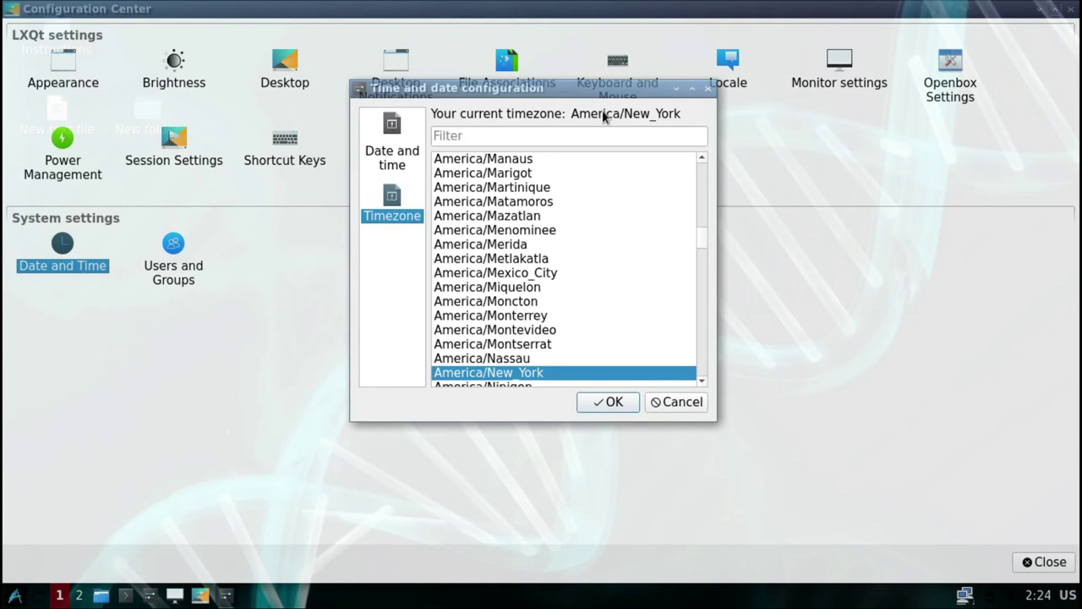
{"action": "left_click", "coordinate": [701, 90]}
View the Users and Groups settings, and close the Configuration Center.
{"action": "left_click", "coordinate": [191, 269]}
{"action": "left_click", "coordinate": [35, 33]}
{"action": "left_click", "coordinate": [217, 48]}
{"action": "left_click", "coordinate": [287, 48]}
{"action": "left_click", "coordinate": [389, 240]}
{"action": "left_click", "coordinate": [85, 61]}
{"action": "left_click", "coordinate": [530, 10]}
{"action": "left_click", "coordinate": [1073, 10]}
Shut down the system from the Leave options.
{"action": "left_click", "coordinate": [15, 596]}
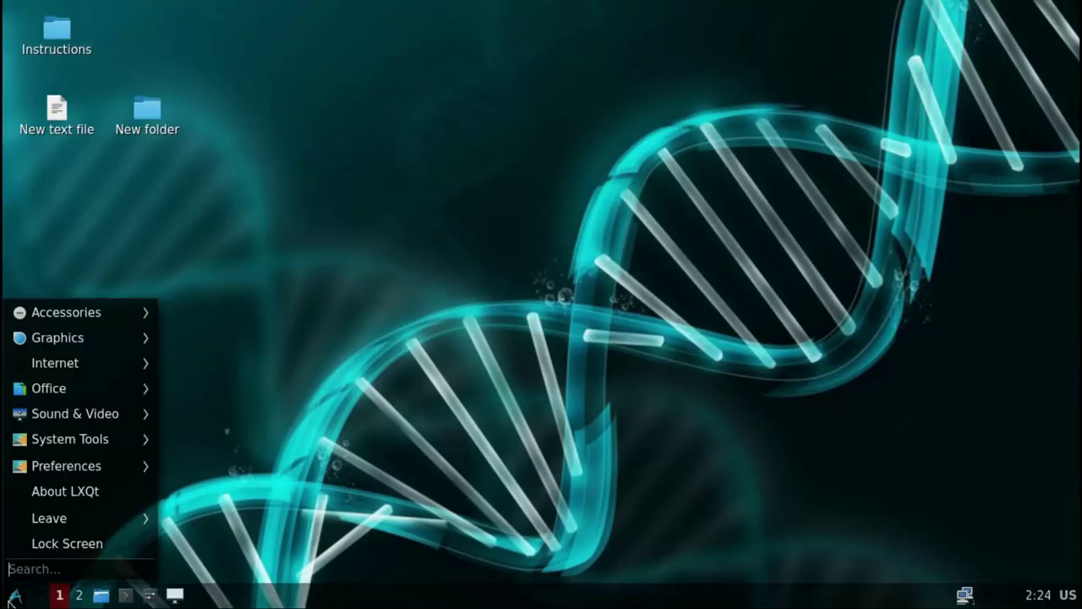
{"action": "mouse_move", "coordinate": [96, 519]}
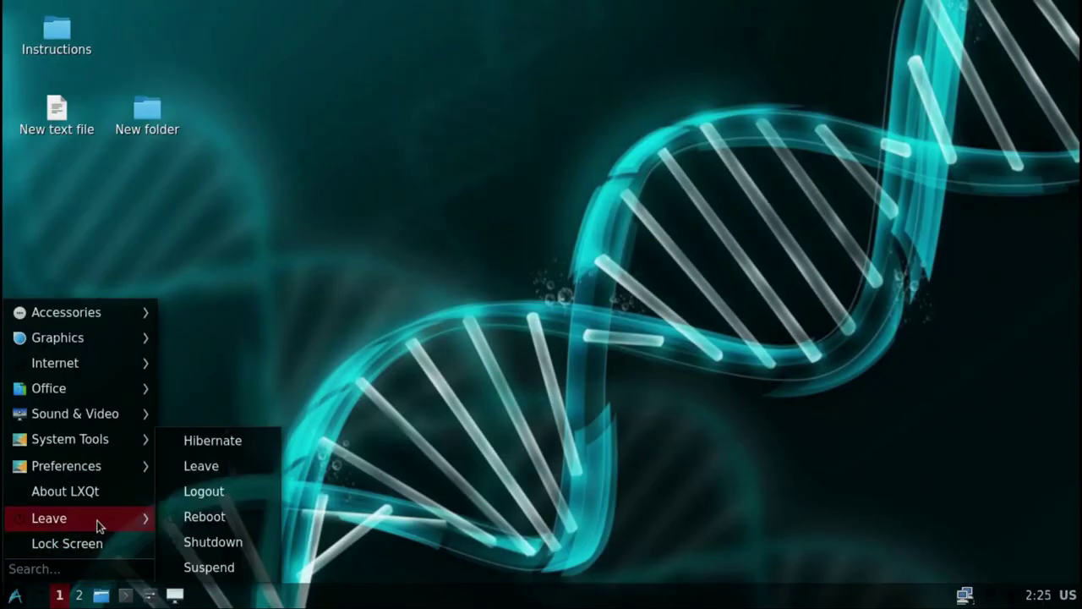
{"action": "left_click", "coordinate": [218, 551]}
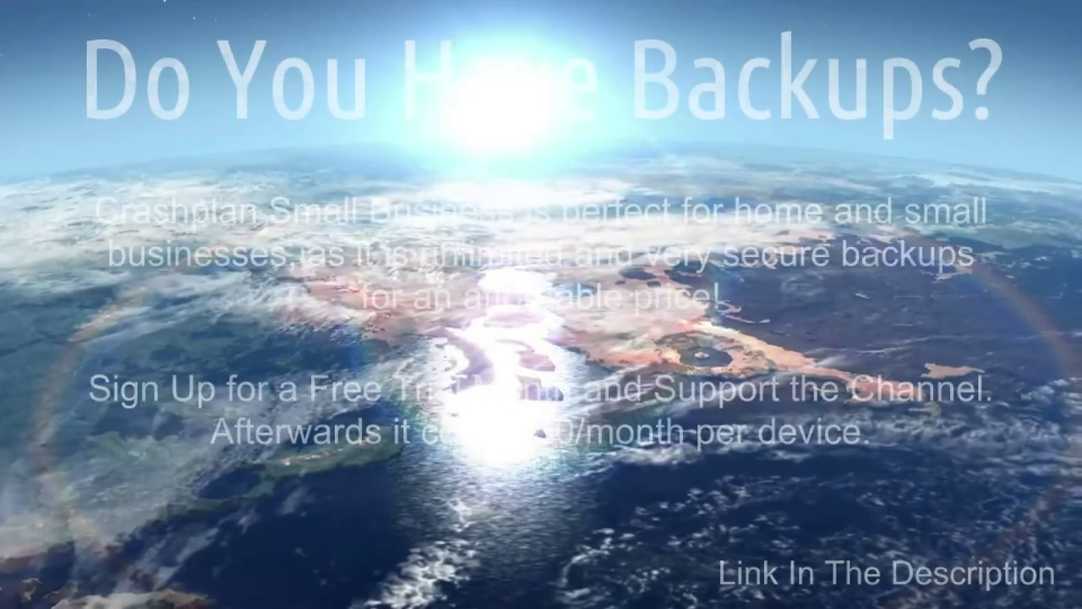